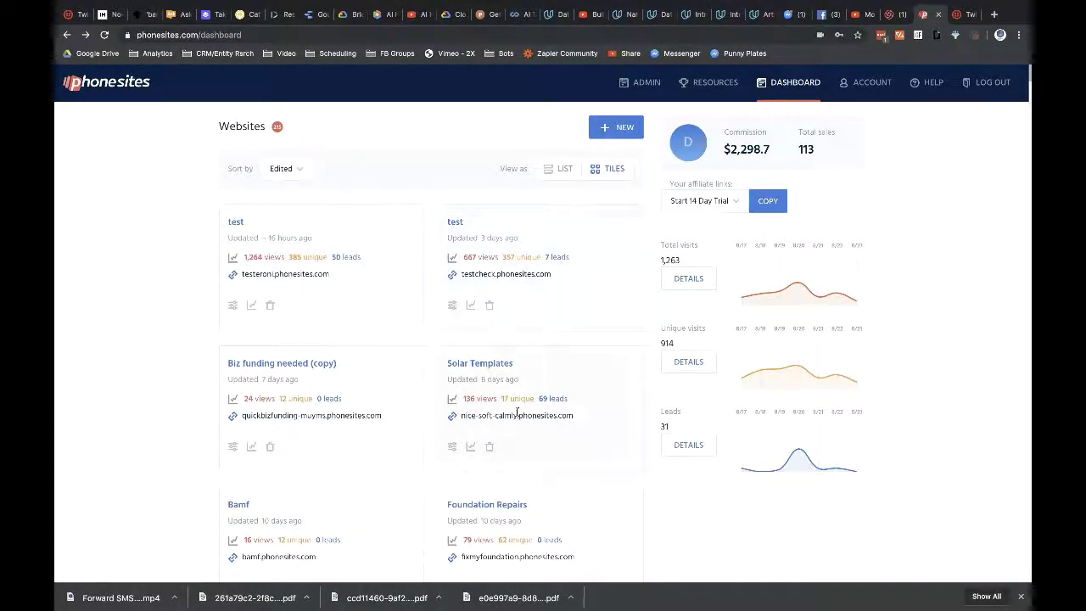
- Open the 'test' site's CONFIG settings and scroll to its 3rd Party Integrations section
left_click(237, 223)
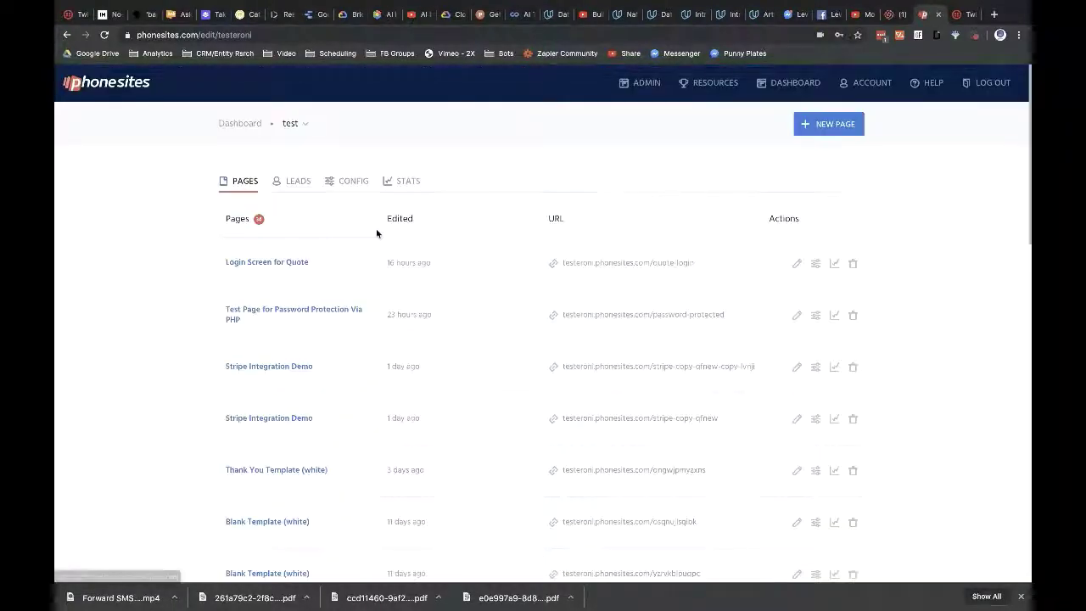
left_click(353, 180)
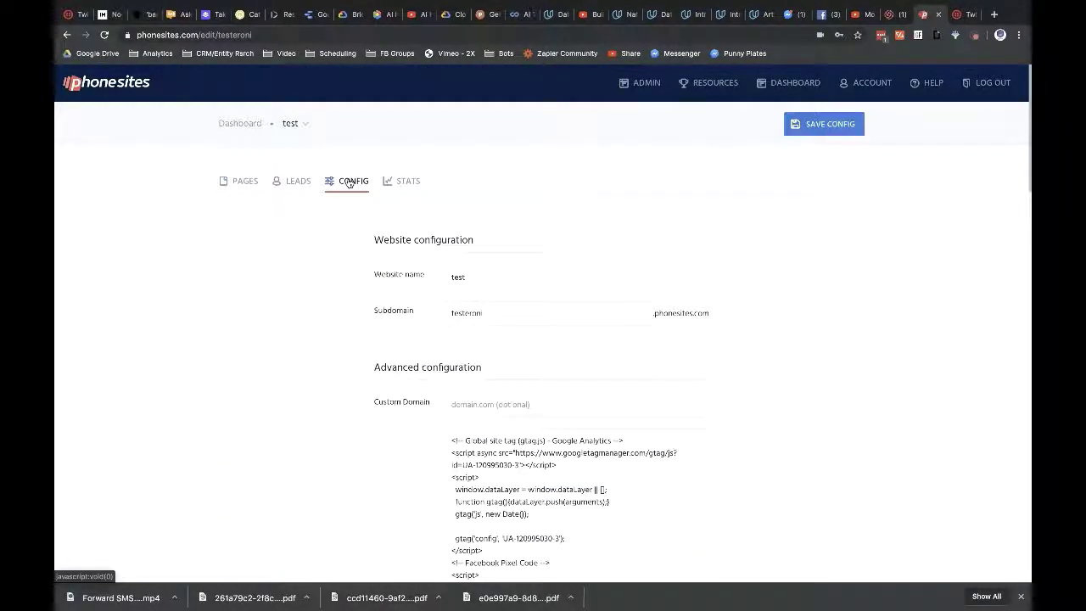
scroll(313, 337, "down", 10)
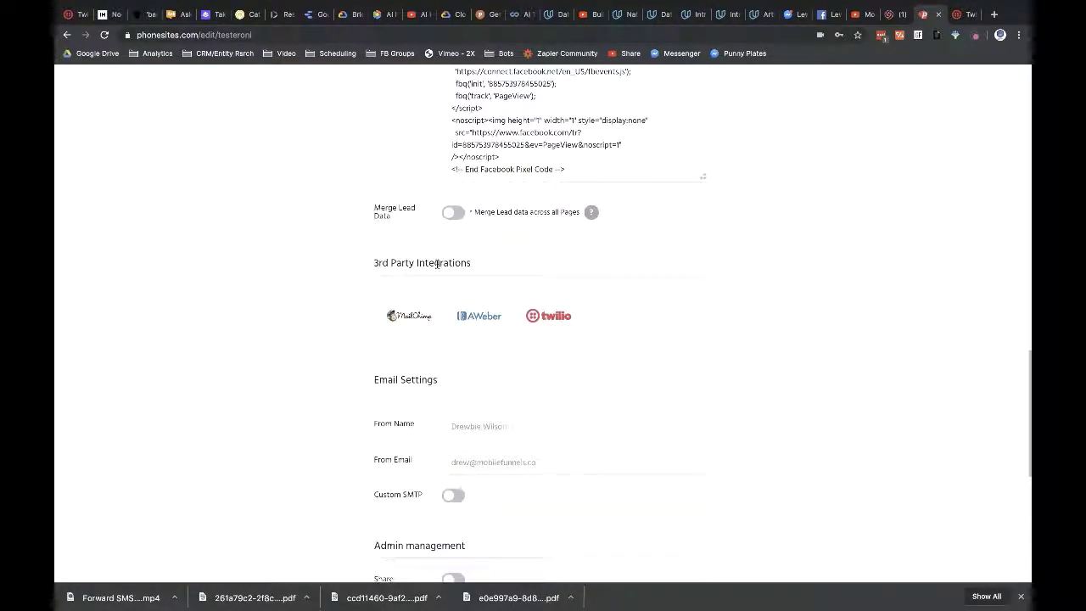
- Open the site's Twilio integration form, review its From number and Account SID fields, then go to the Twilio console
left_click(545, 319)
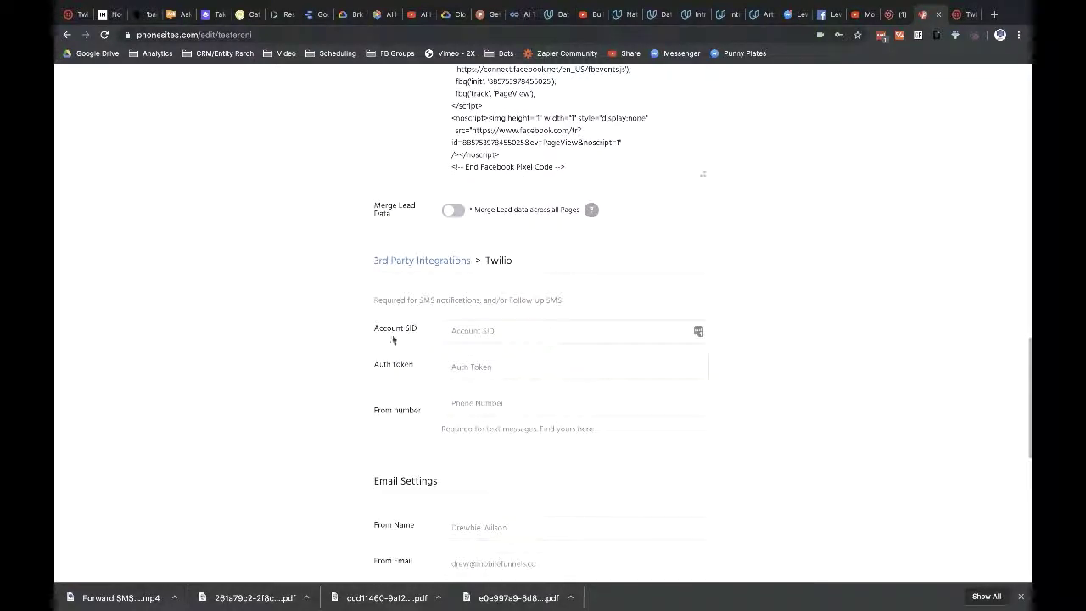
left_click(387, 413)
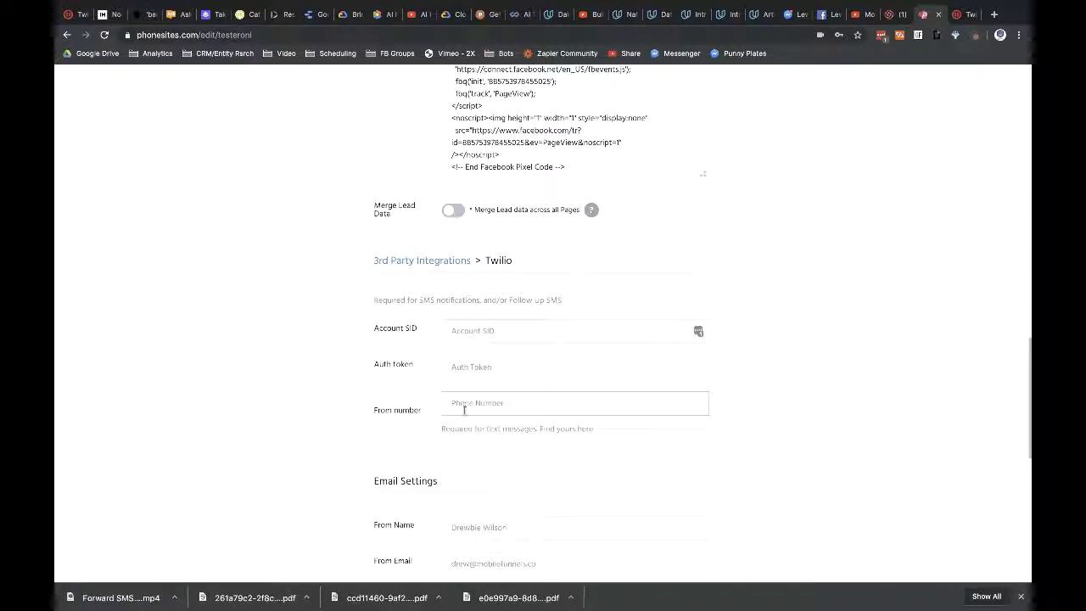
left_click(399, 332)
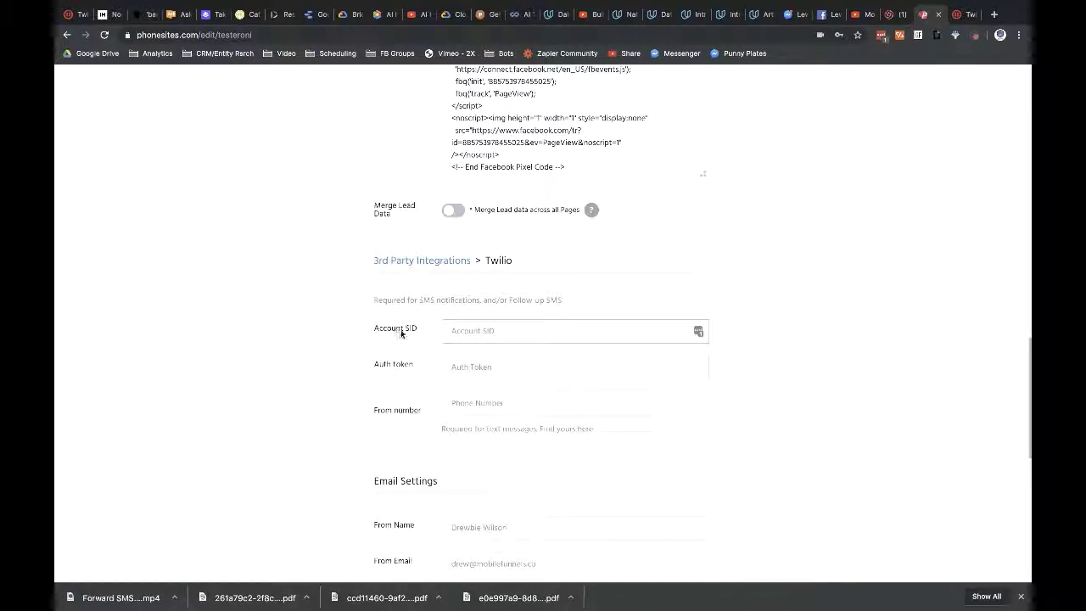
left_click(397, 363)
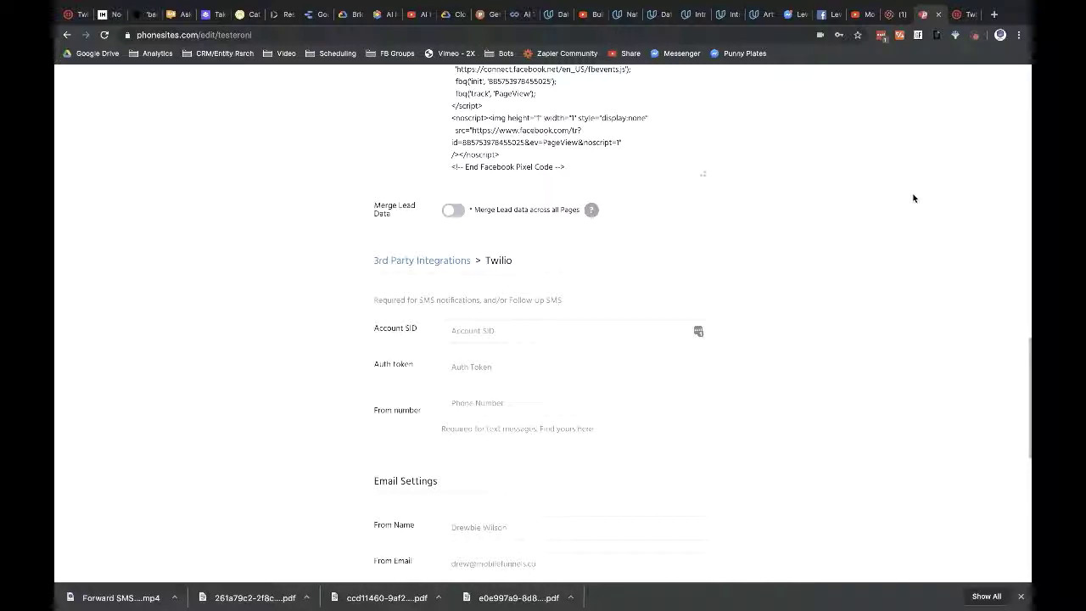
left_click(958, 15)
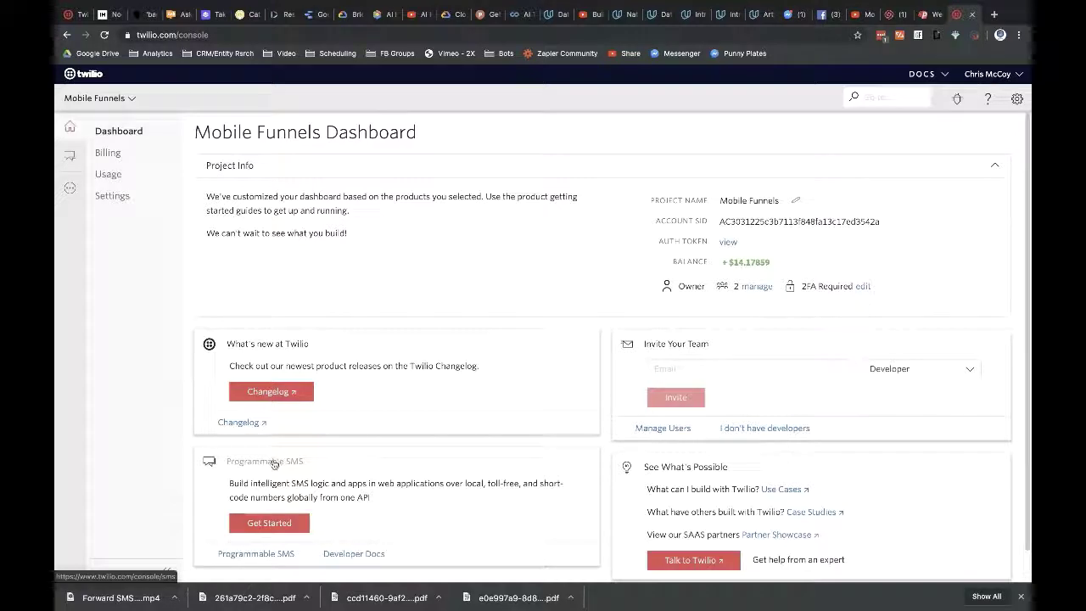
- Look up the sending number on Programmable SMS's Build page, then return to PhoneSites
left_click(450, 477)
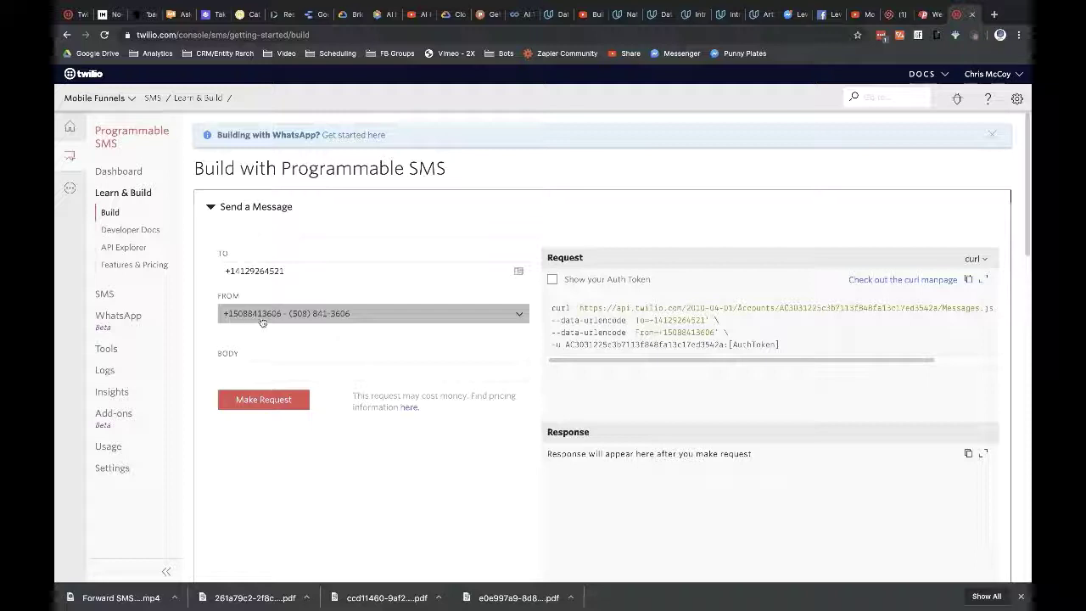
left_click(922, 14)
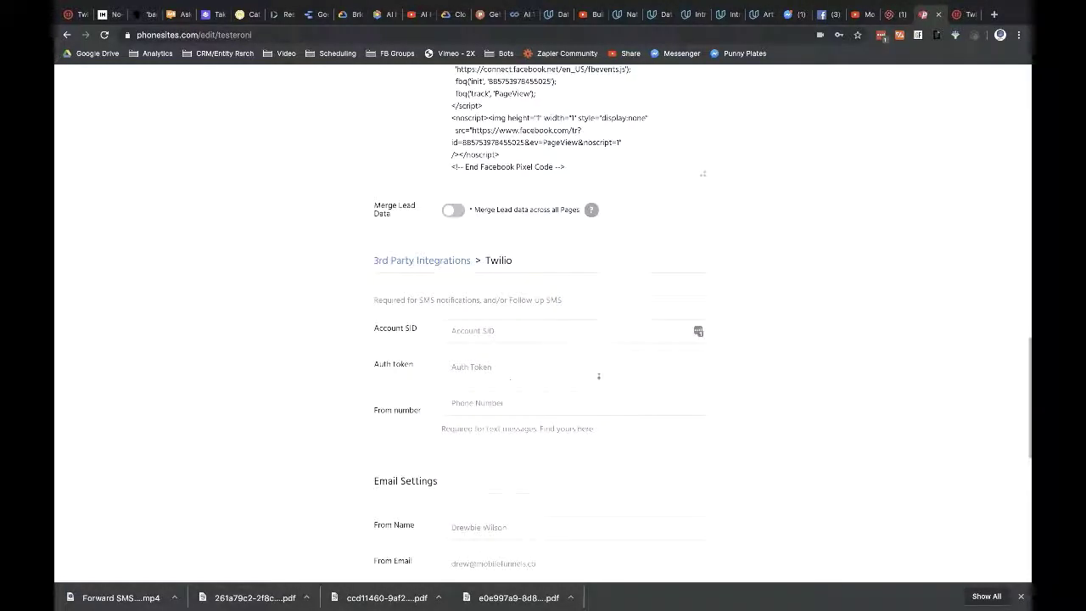
left_click(490, 396)
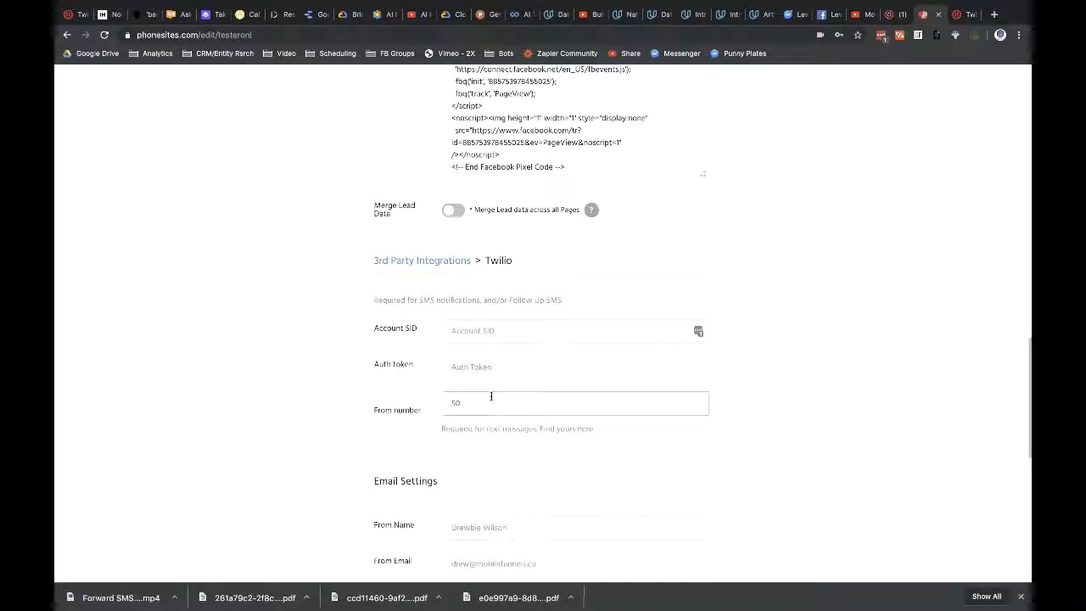
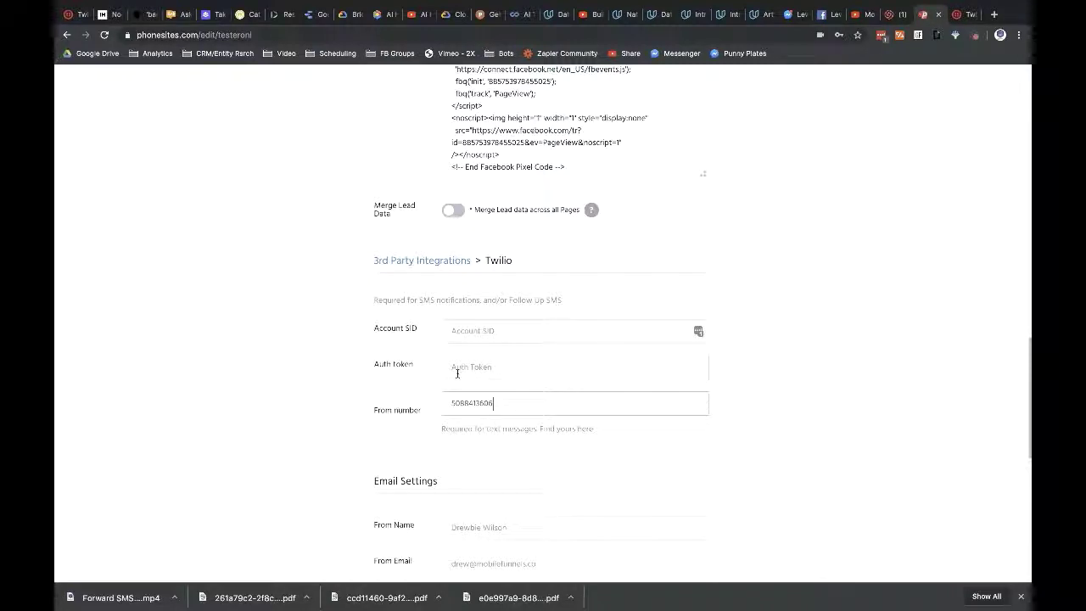
key("ctrl+Tab")
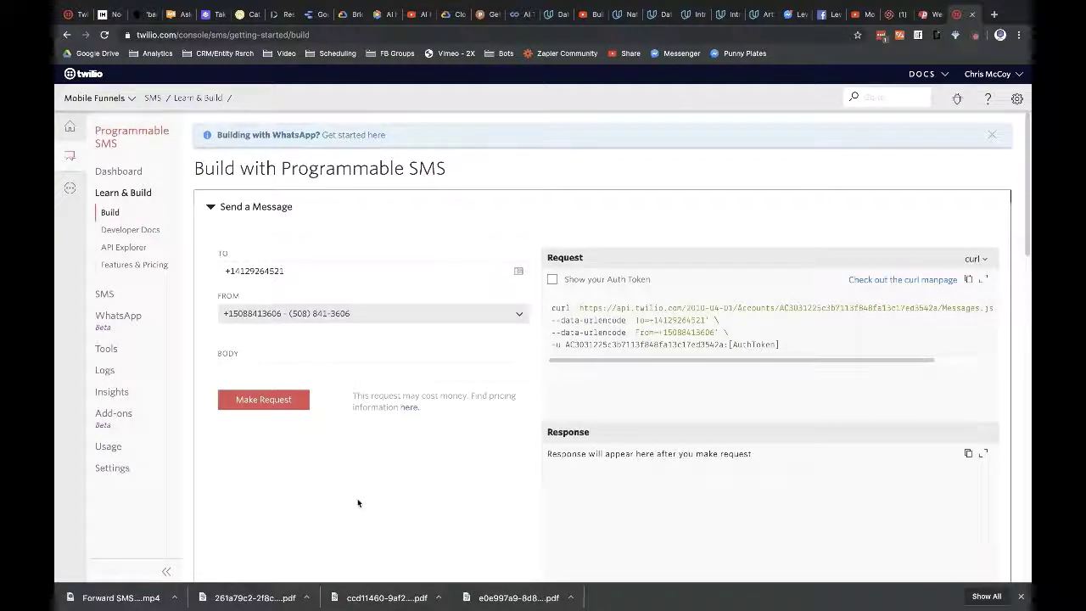
- Reveal the API credentials on the Programmable SMS dashboard and copy the Account SID
left_click(113, 137)
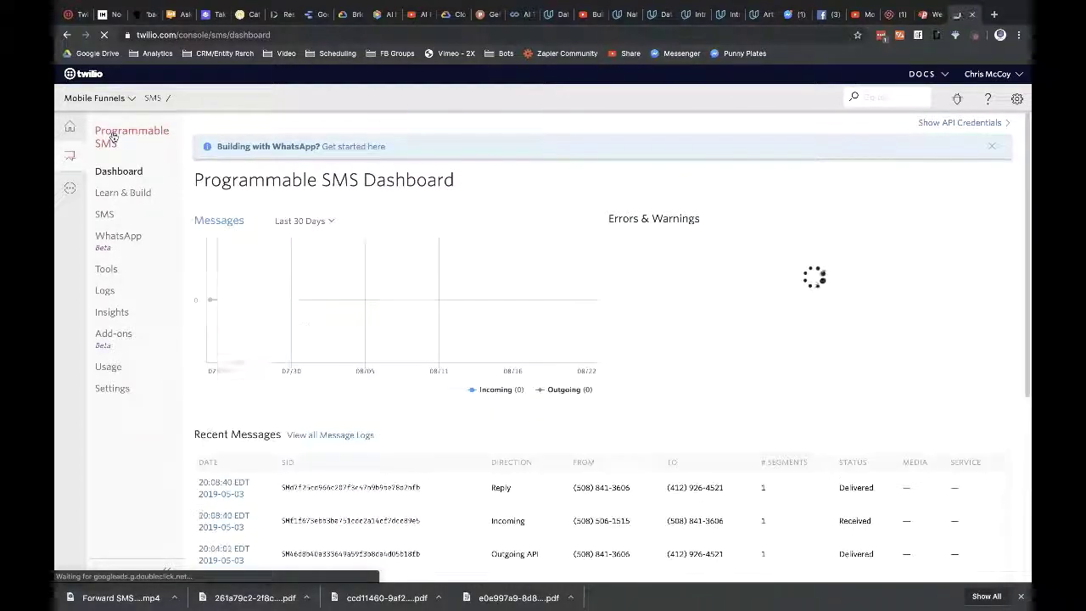
left_click(942, 125)
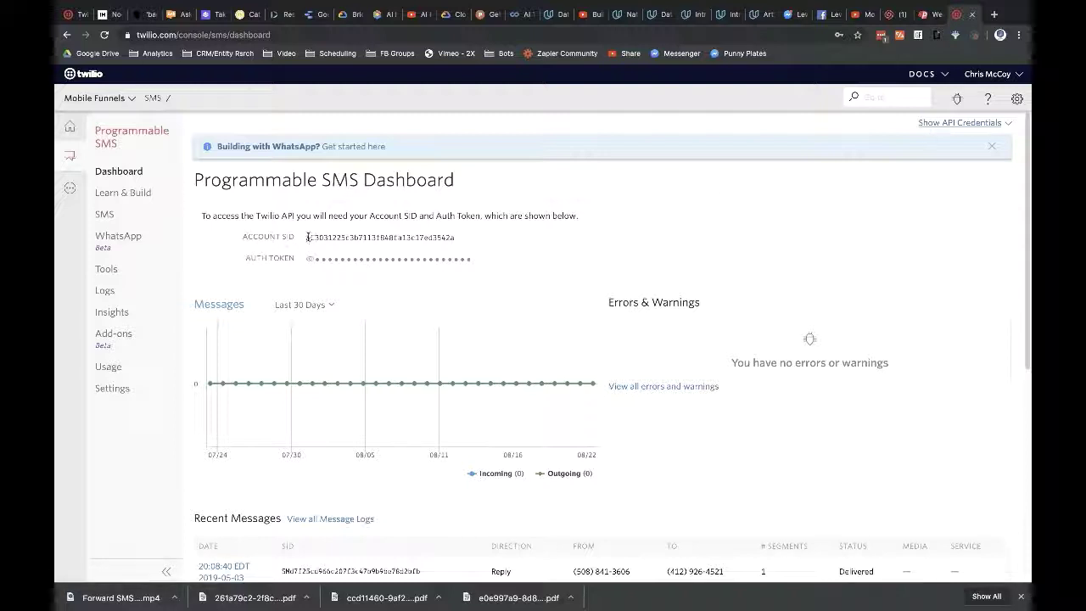
left_click_drag(307, 238, 453, 237)
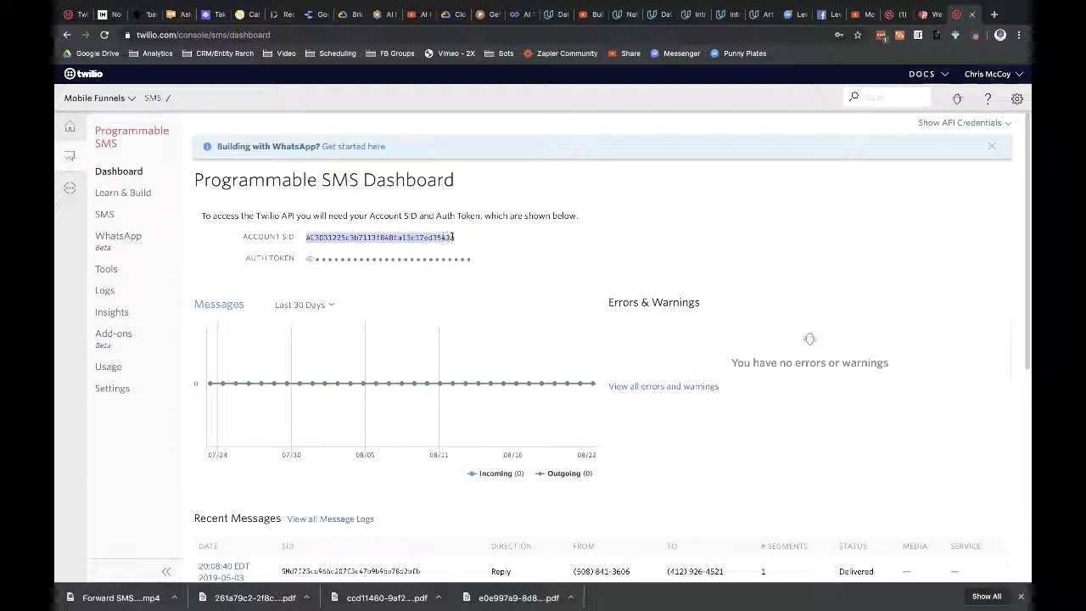
left_click(926, 14)
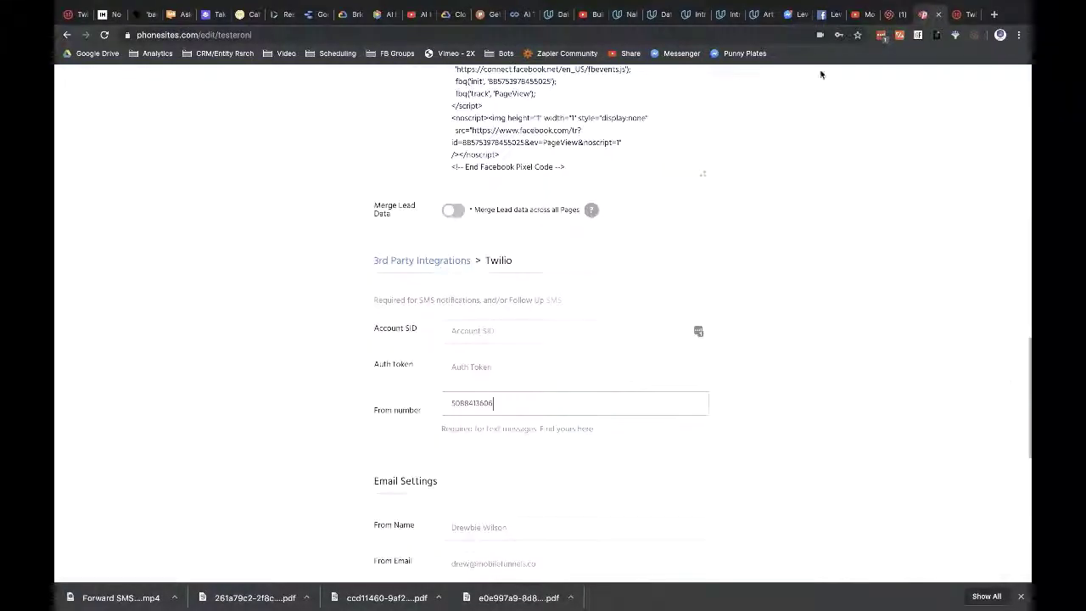
- Paste the copied SID into PhoneSites' Account SID field and return to Twilio
left_click(469, 331)
type("AC3031225c3b7113f848fa13c17ed3542a")
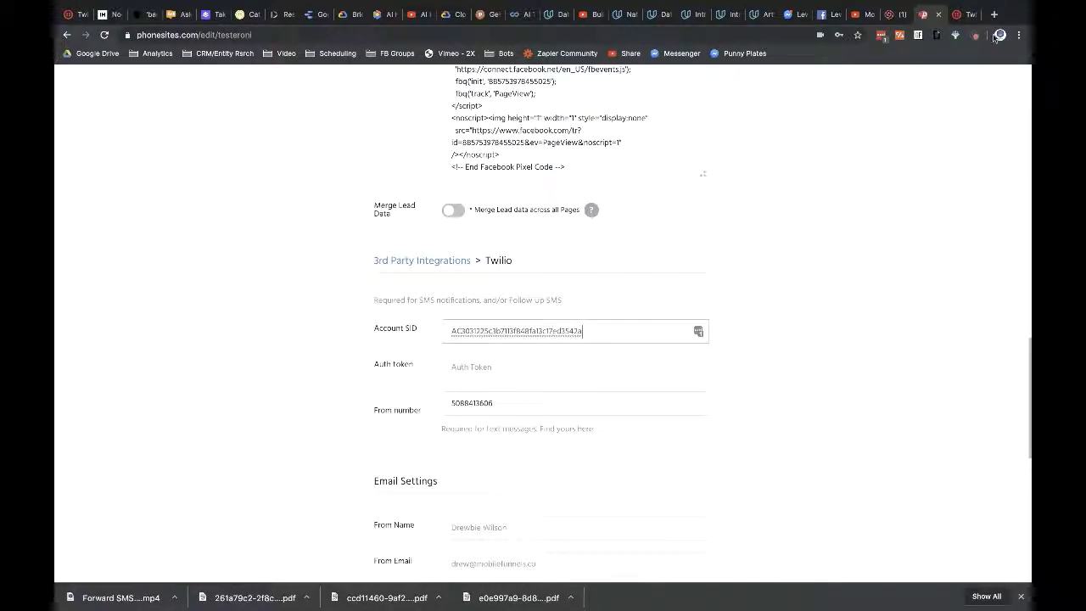
left_click(962, 14)
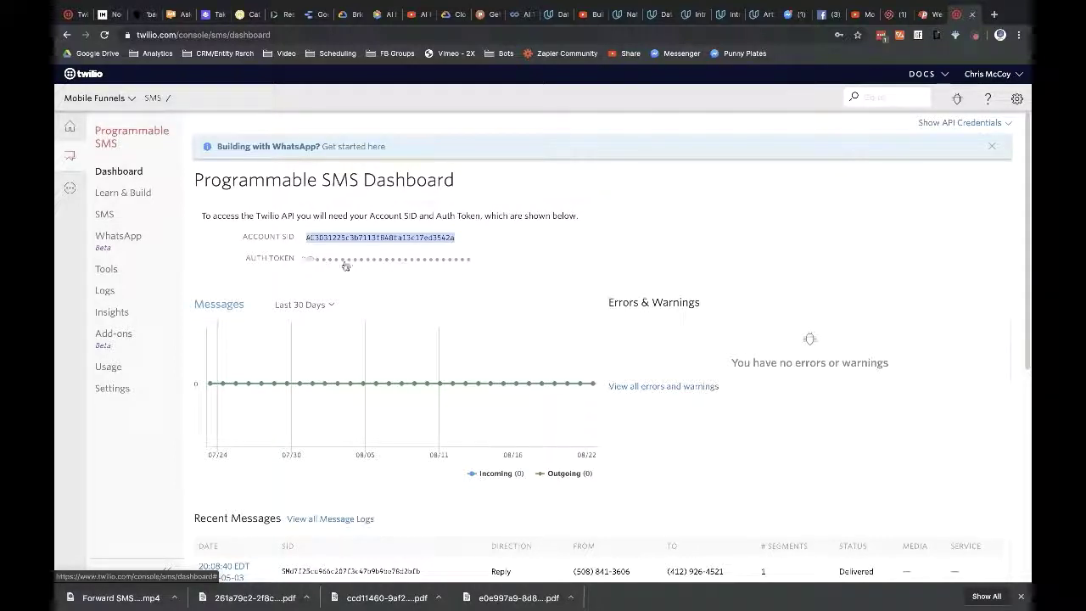
- Check the Mobile Funnels project info on the Console Dashboard, then return to PhoneSites
left_click(923, 14)
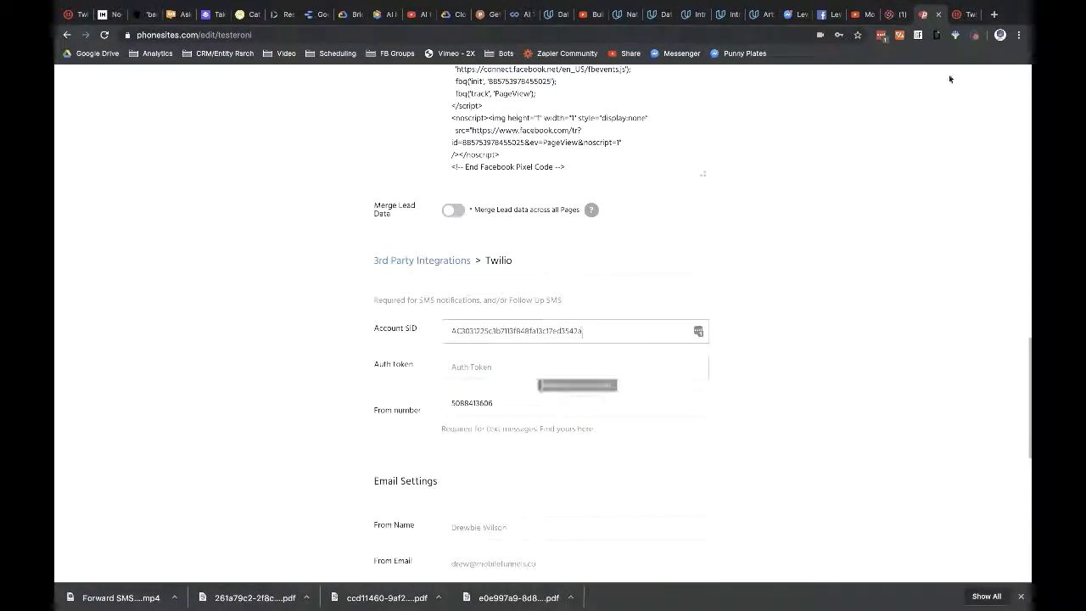
left_click(956, 14)
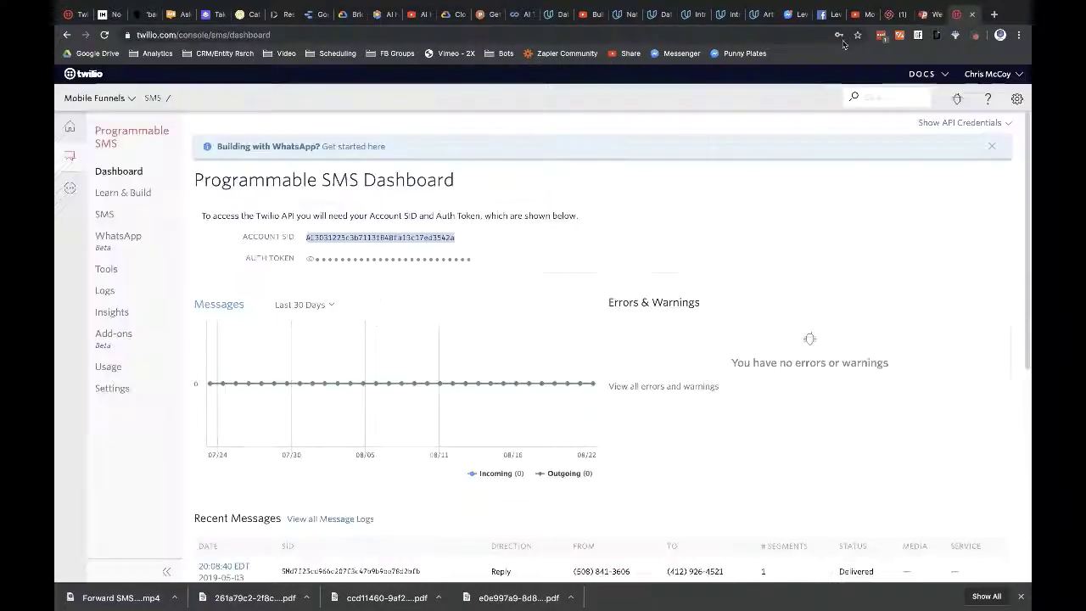
left_click(67, 127)
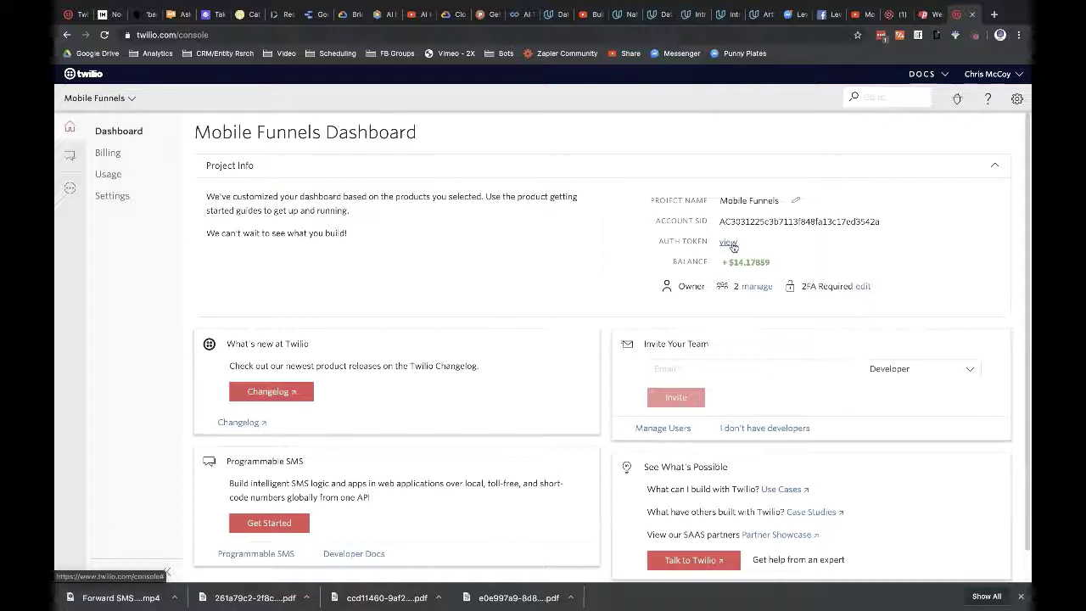
left_click(929, 15)
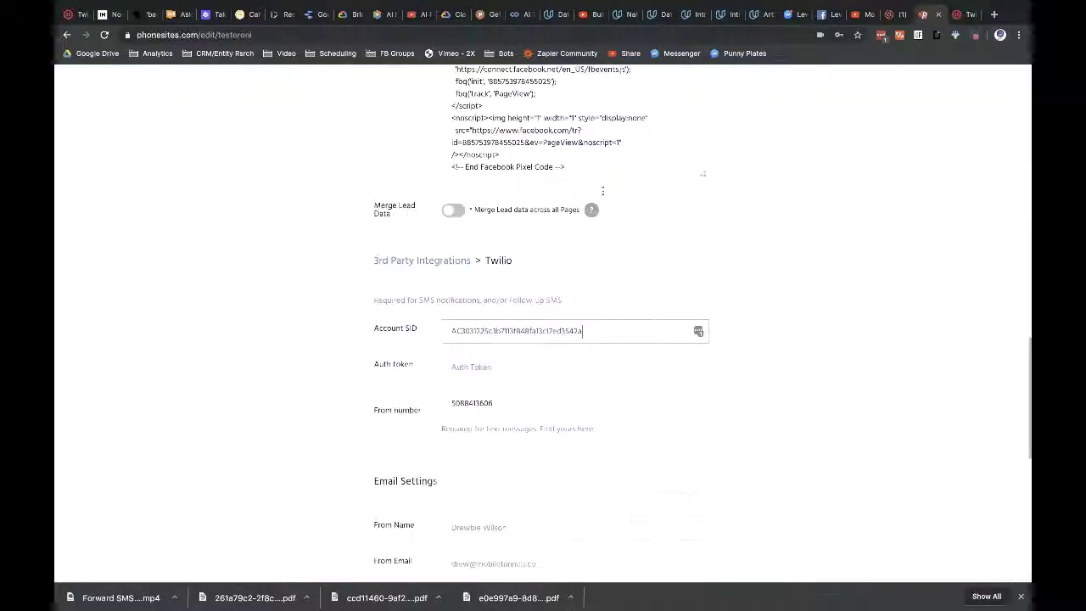
- Save the site configuration with the Twilio details
scroll(876, 348, "down", 10)
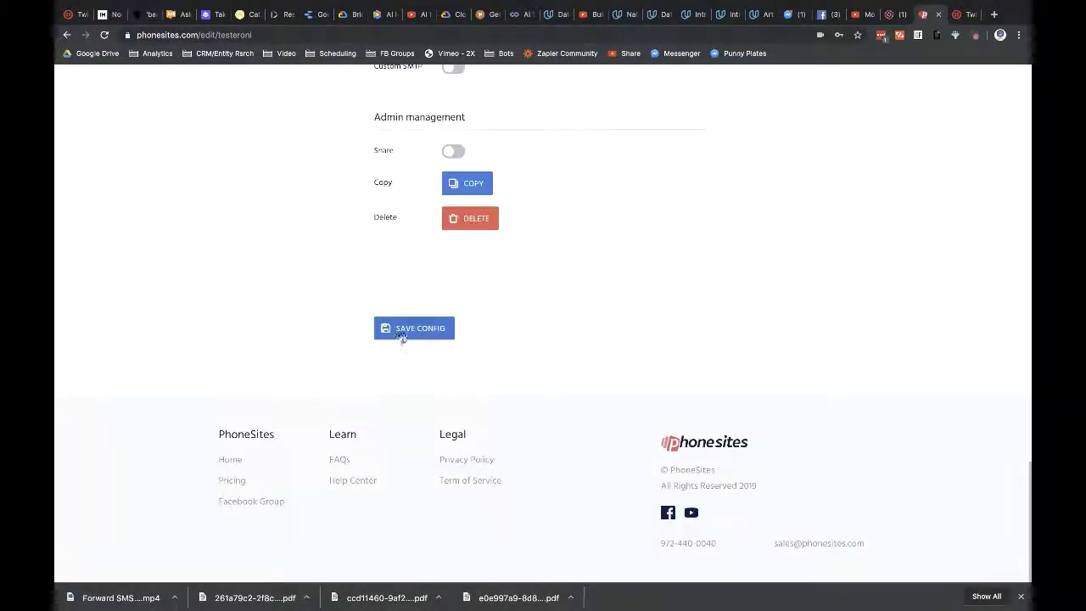
left_click(426, 335)
scroll(876, 246, "up", 15)
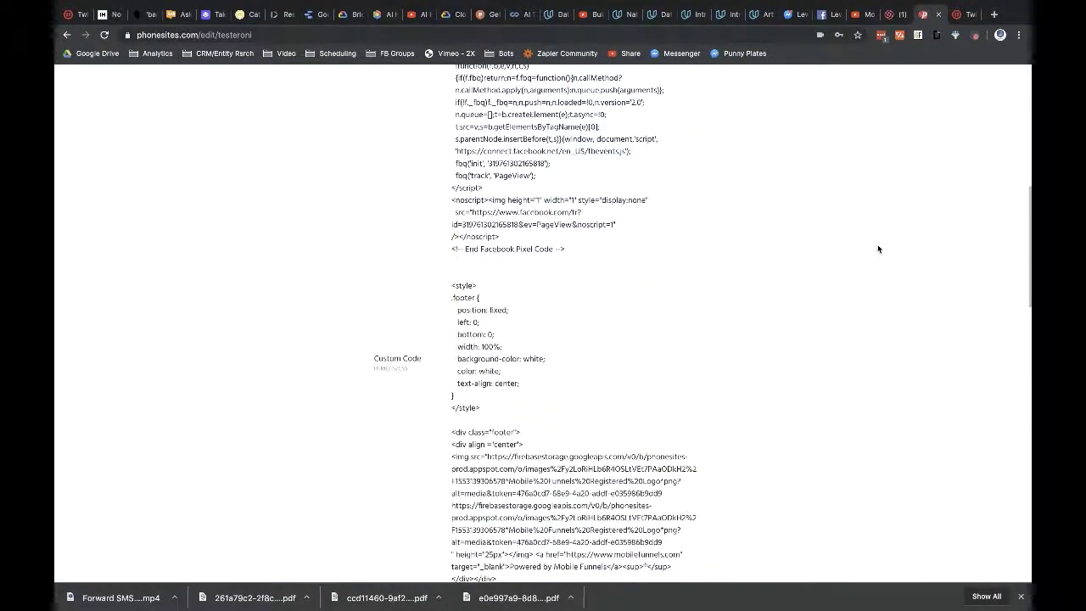
scroll(873, 248, "down", 10)
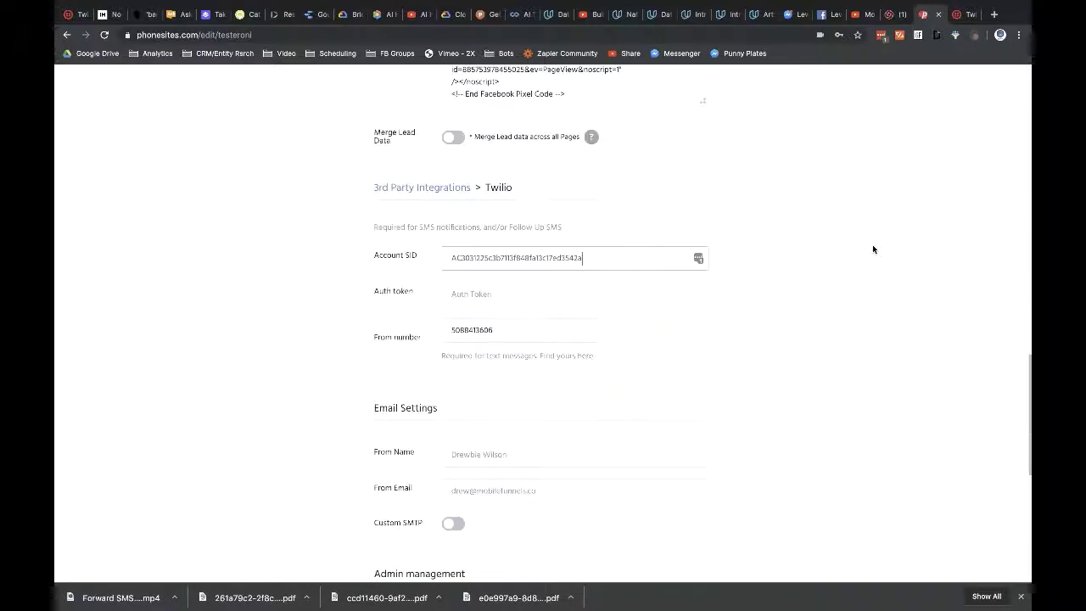
- Open the Login Screen for Quote page from the site's PAGES list
scroll(872, 249, "up", 10)
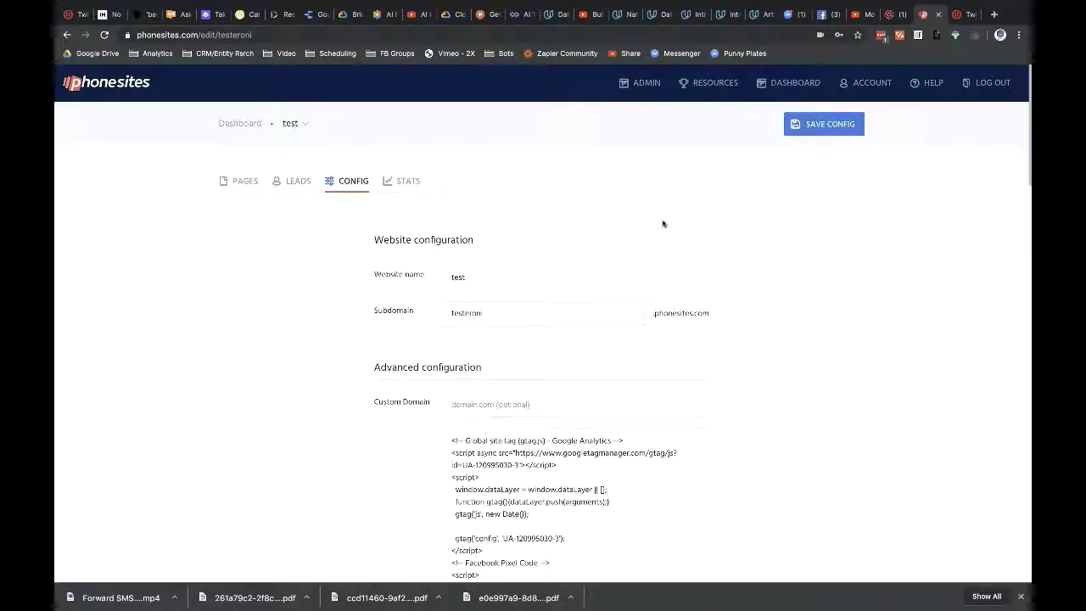
left_click(254, 187)
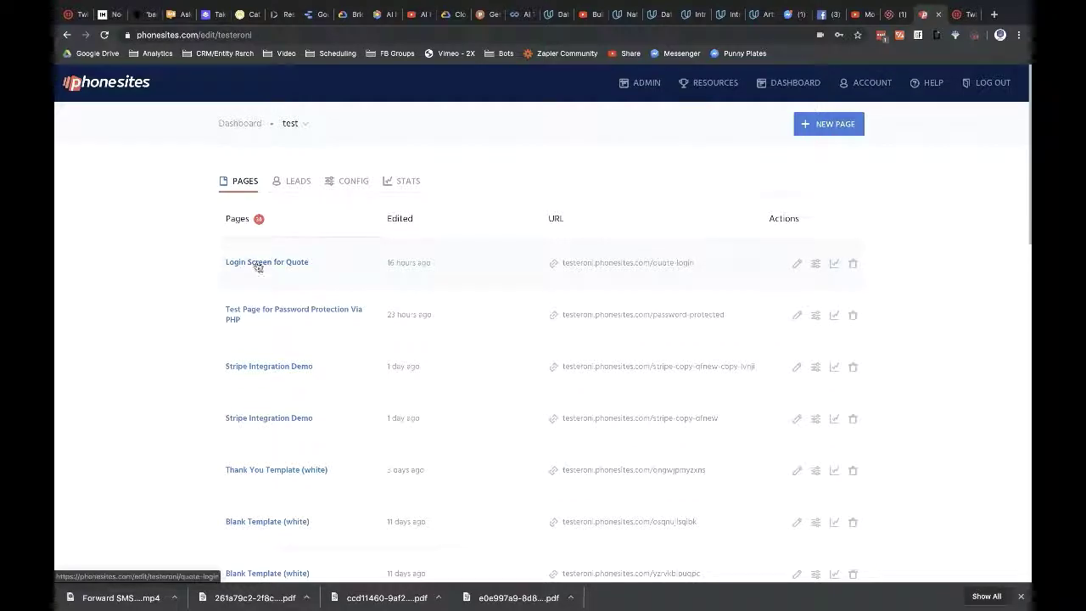
left_click(258, 266)
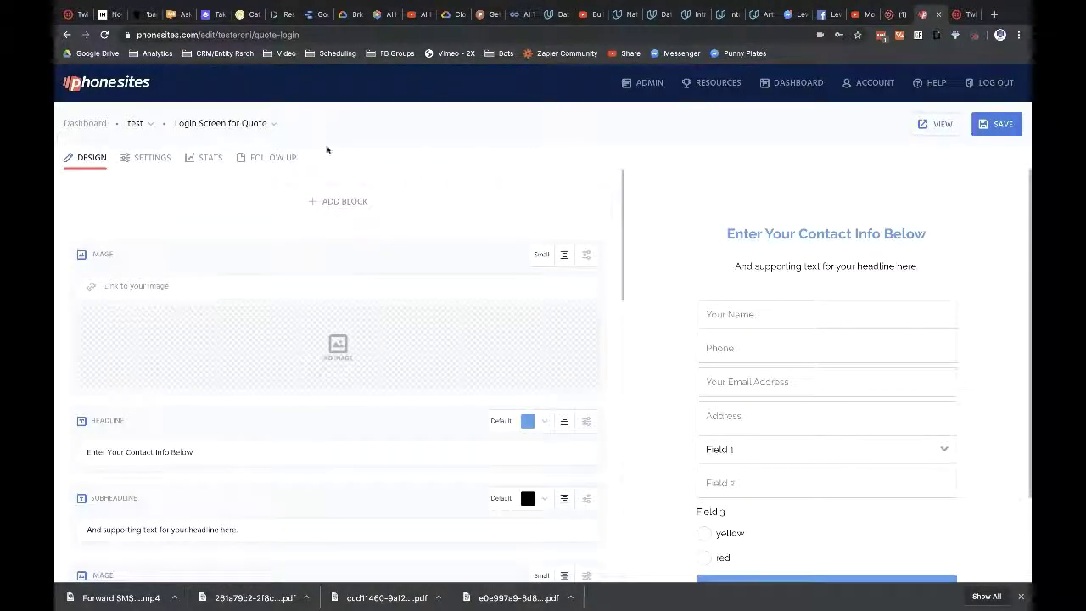
left_click(271, 157)
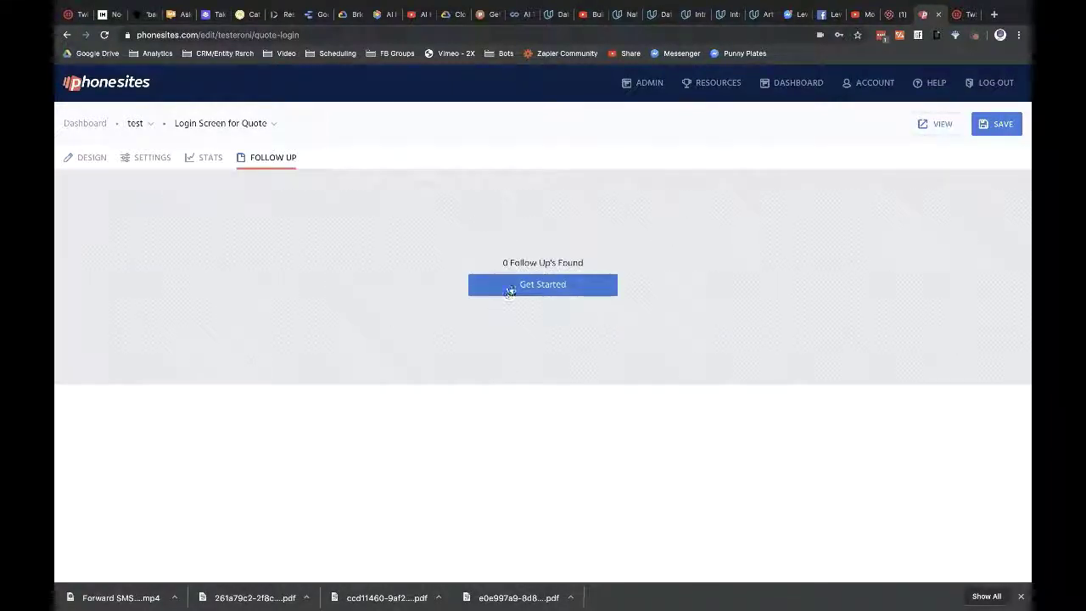
left_click(510, 291)
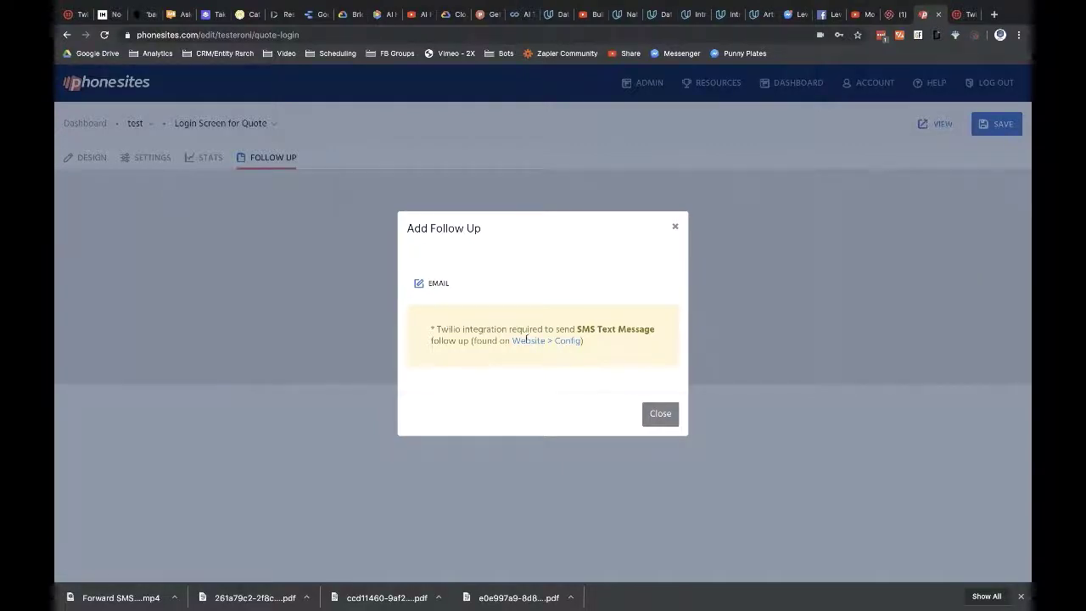
left_click(660, 413)
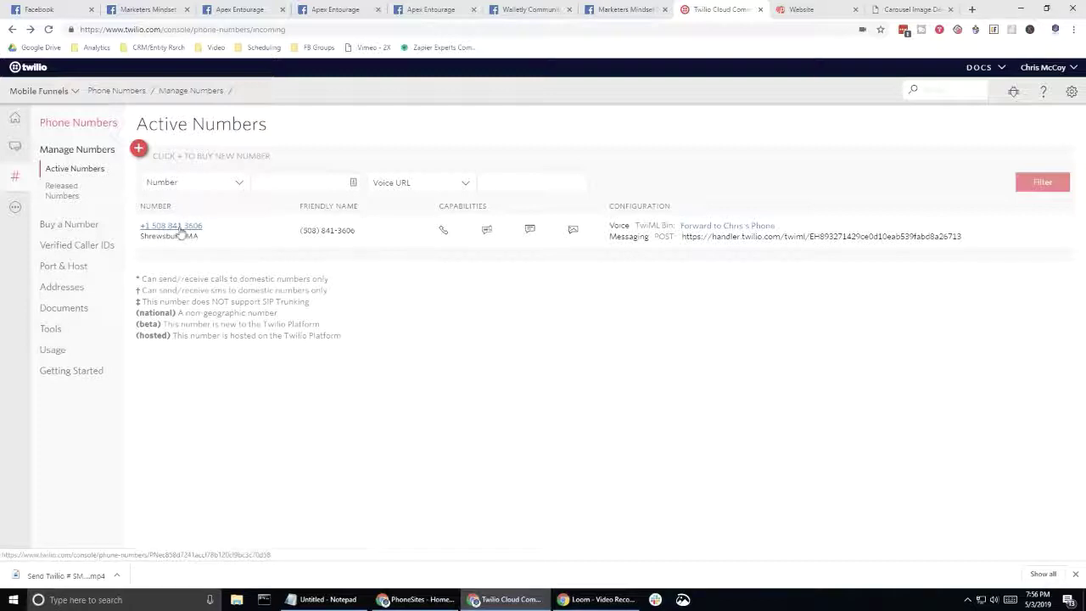
left_click(912, 9)
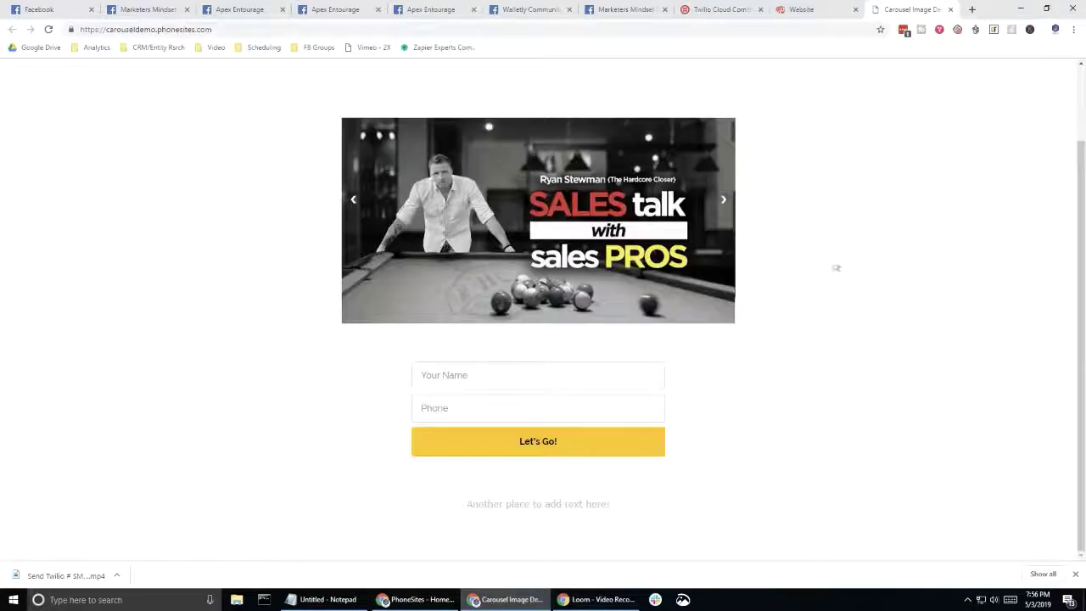
key("ctrl+shift+Tab")
scroll(887, 271, "down", 4)
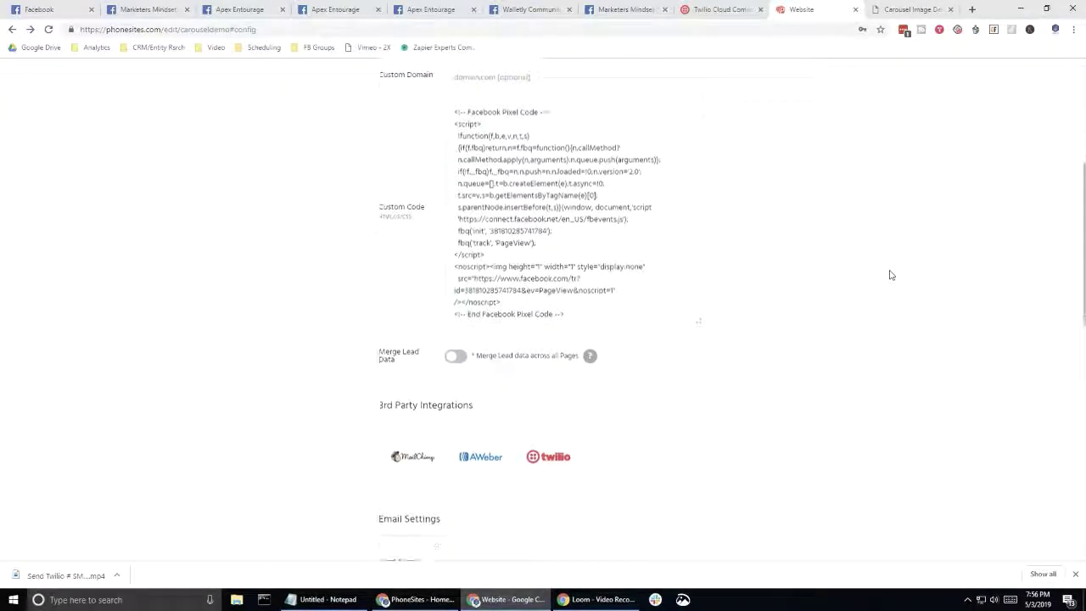
scroll(890, 275, "down", 1)
left_click(560, 334)
scroll(897, 379, "down", 1)
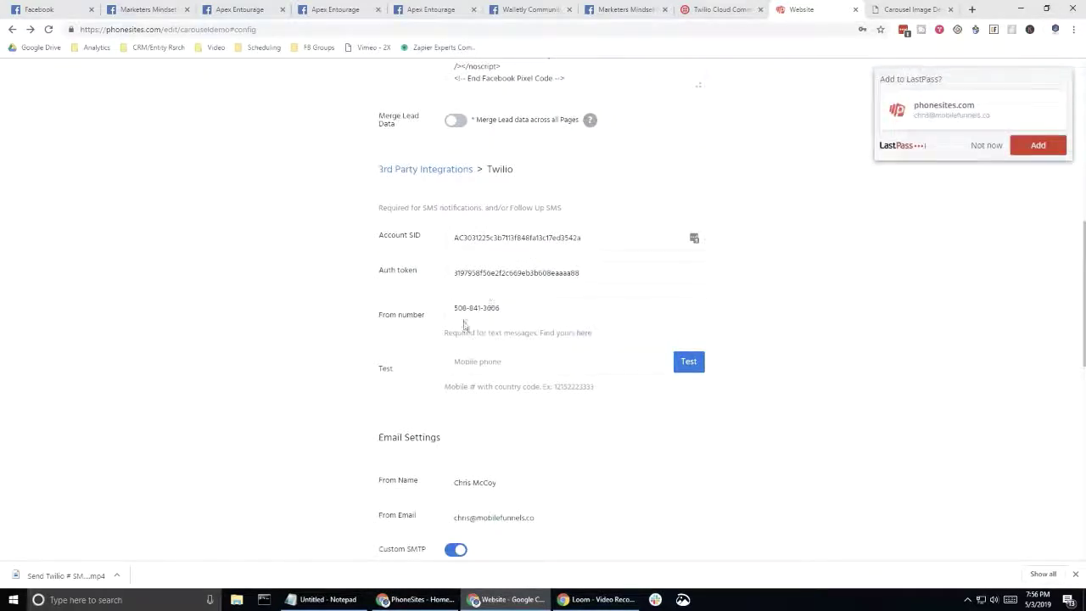
left_click(713, 9)
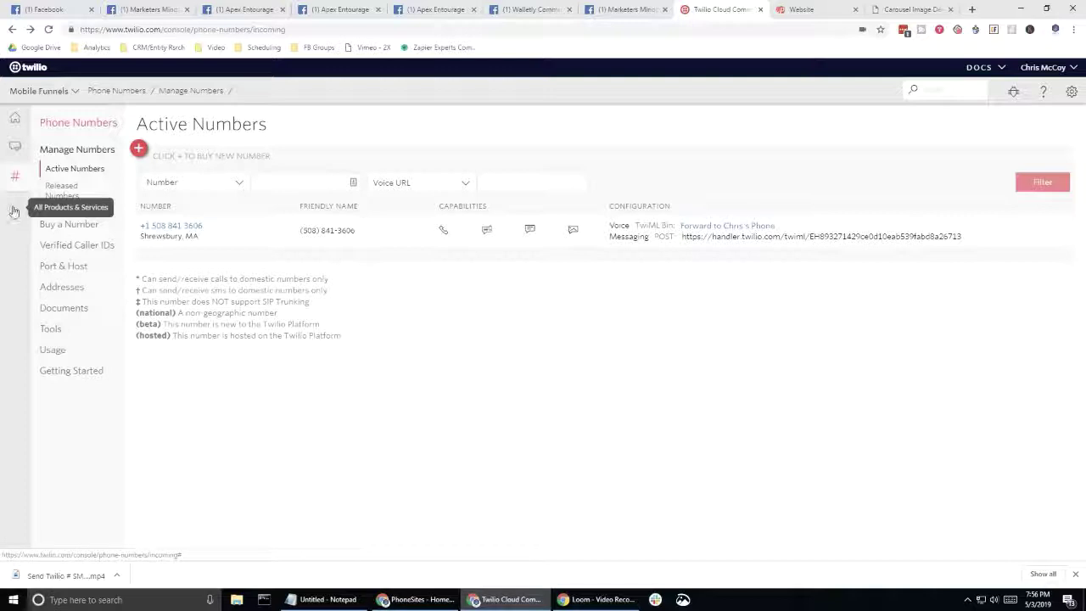
- Open the active phone number's configuration page
left_click(15, 210)
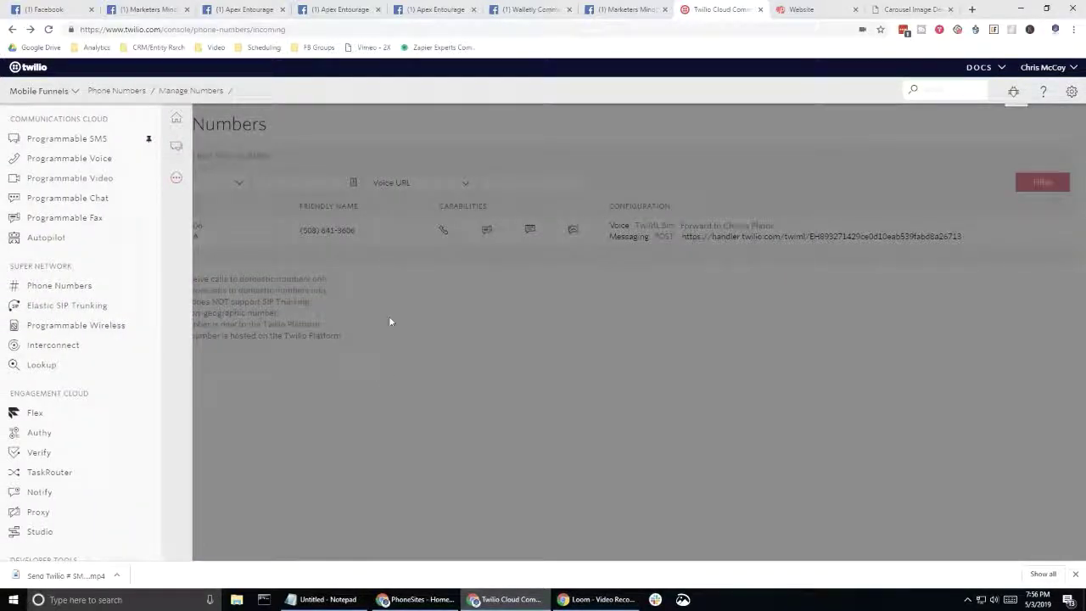
left_click(381, 314)
left_click(161, 229)
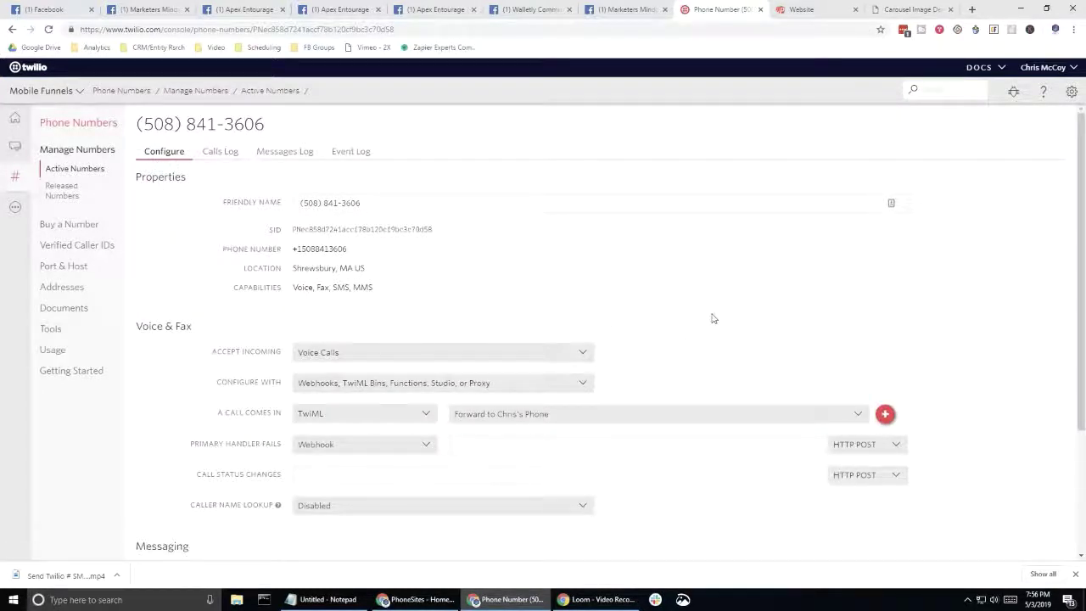
scroll(712, 319, "down", 2)
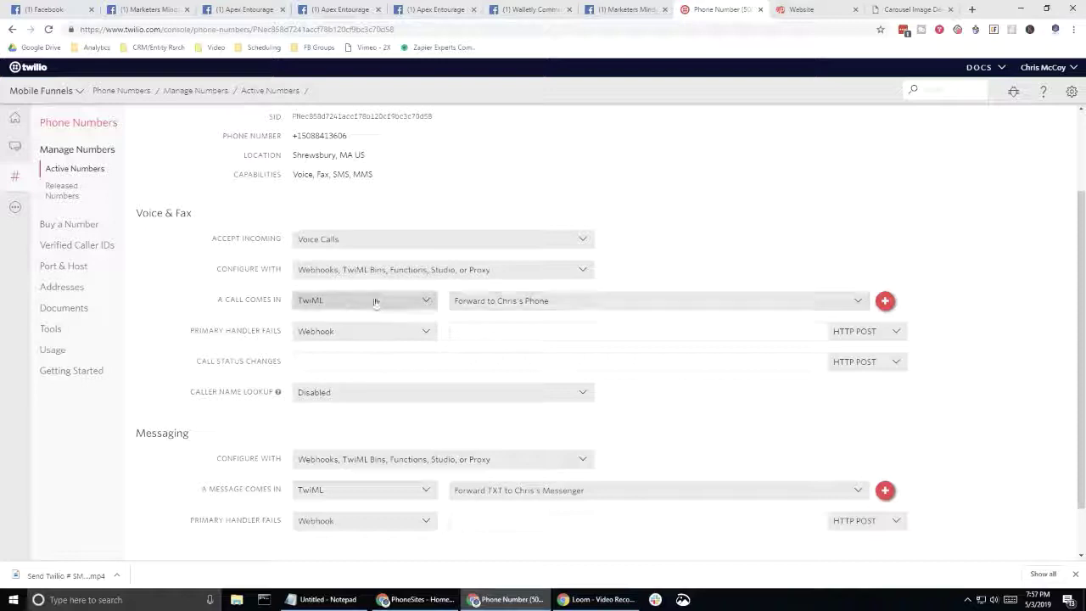
scroll(465, 454, "down", 1)
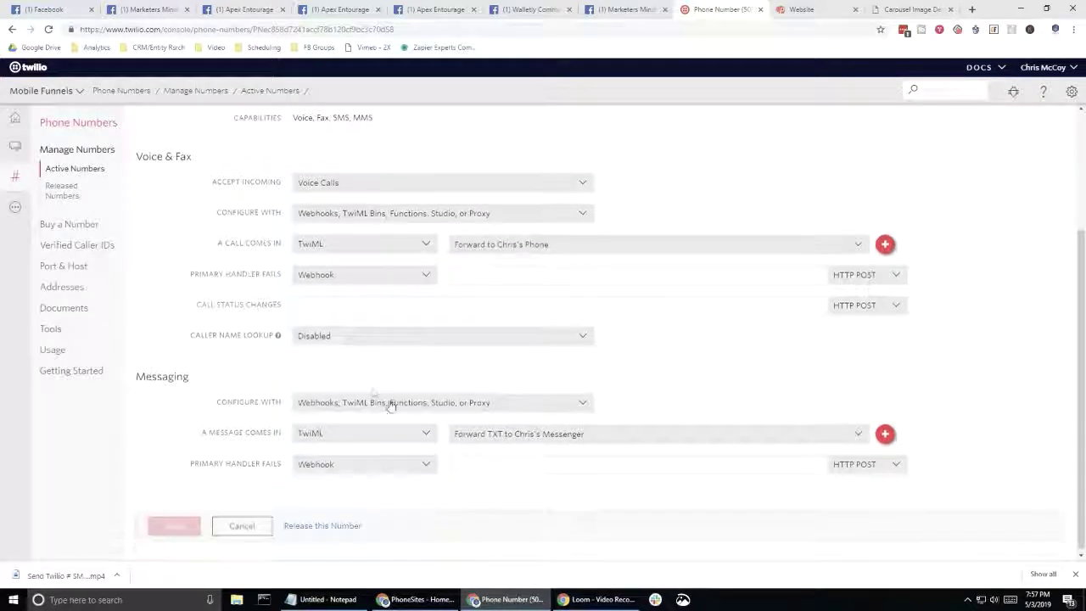
- Set Voice & Fax to Webhooks/TwiML Bins, accepting voice calls, with a TwiML handler for incoming calls
left_click(398, 221)
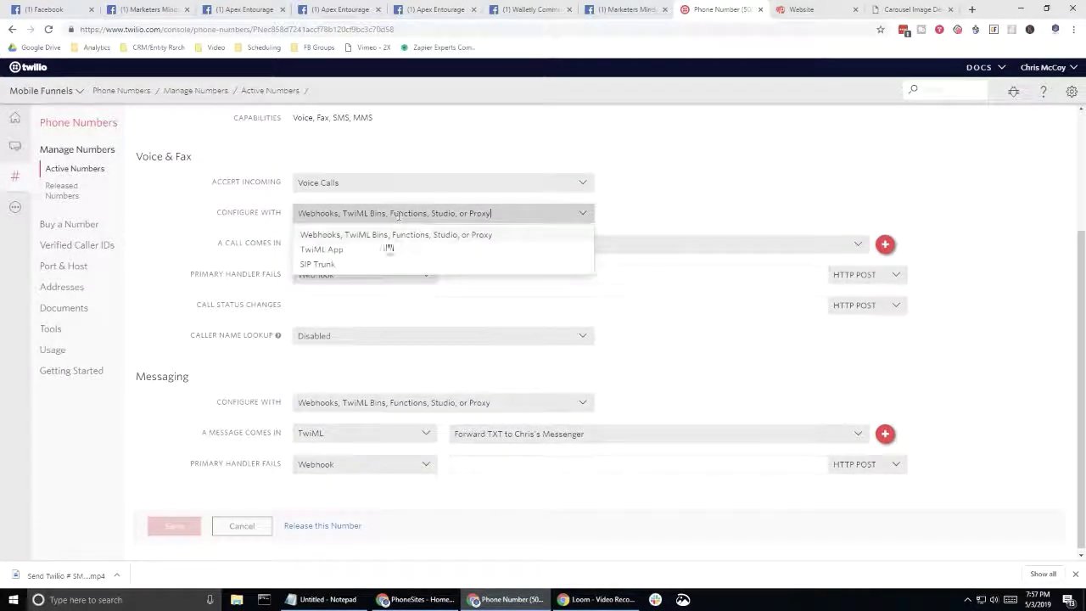
left_click(395, 250)
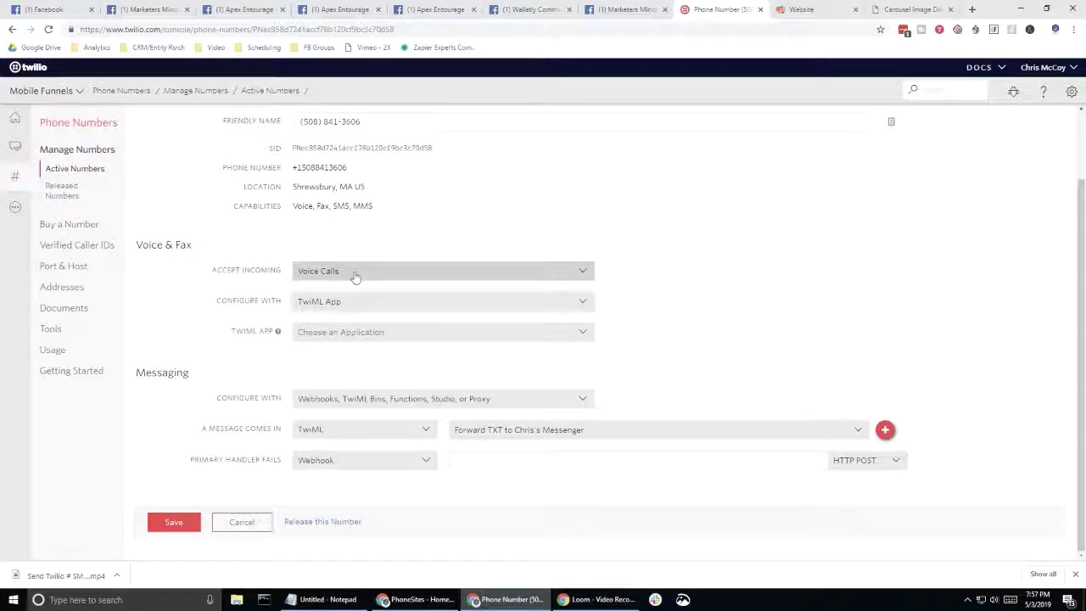
left_click(351, 273)
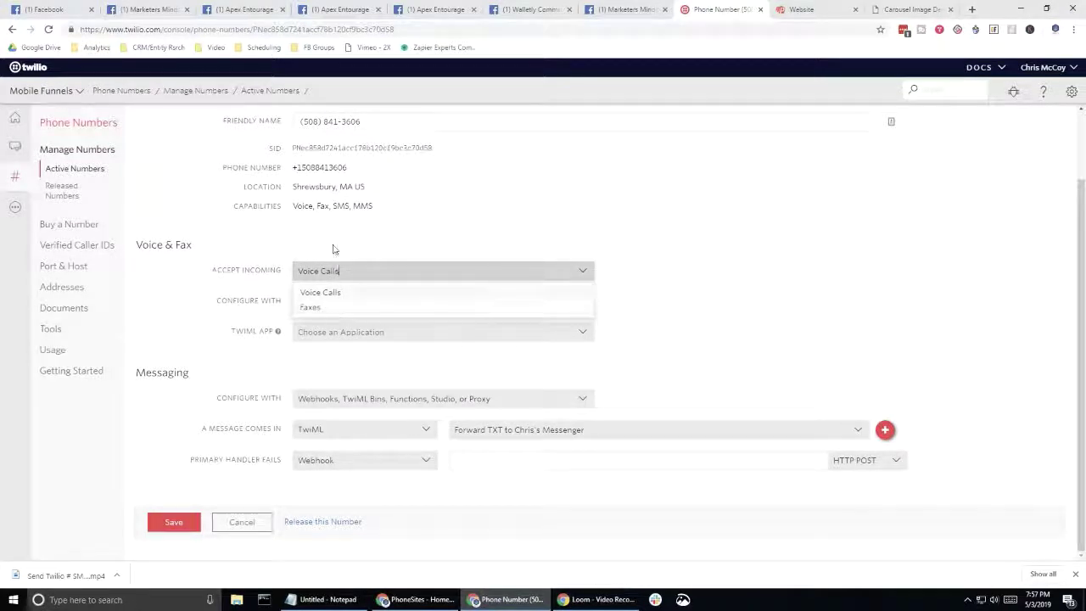
left_click(413, 248)
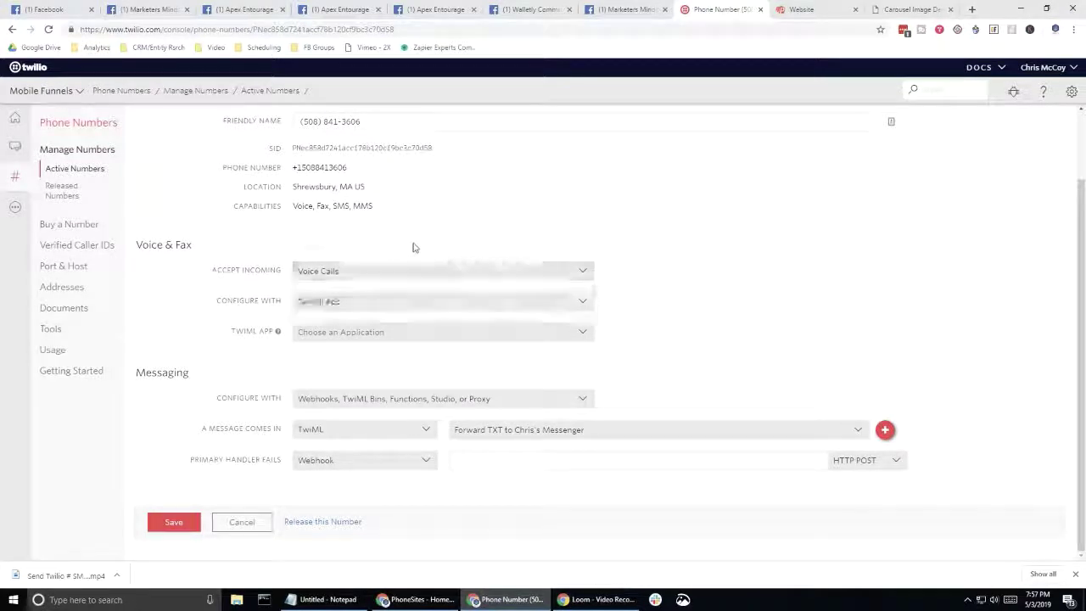
scroll(462, 254, "up", 2)
left_click(358, 383)
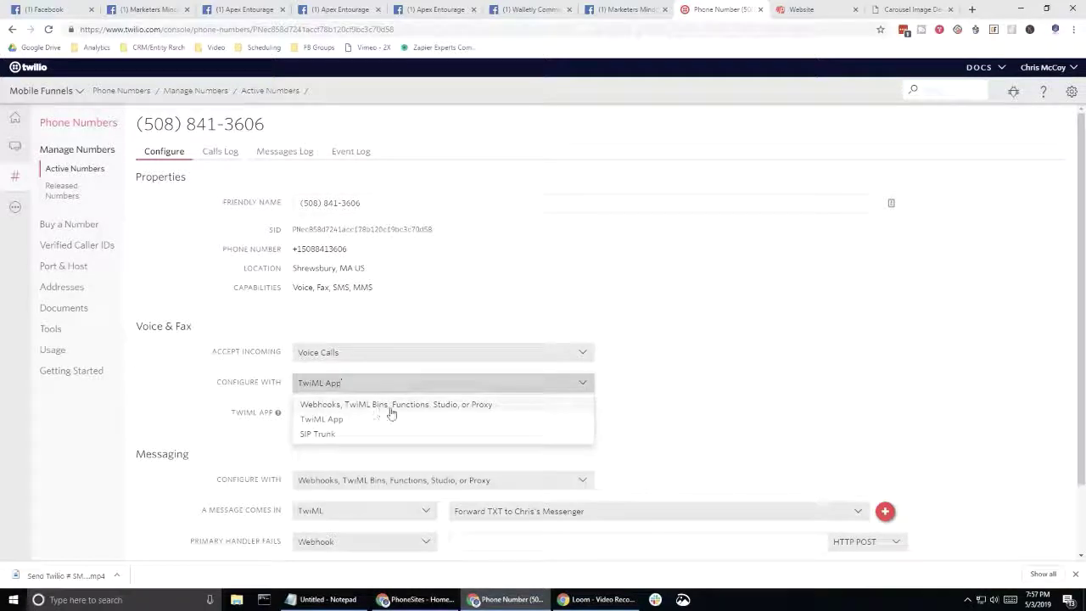
left_click(455, 407)
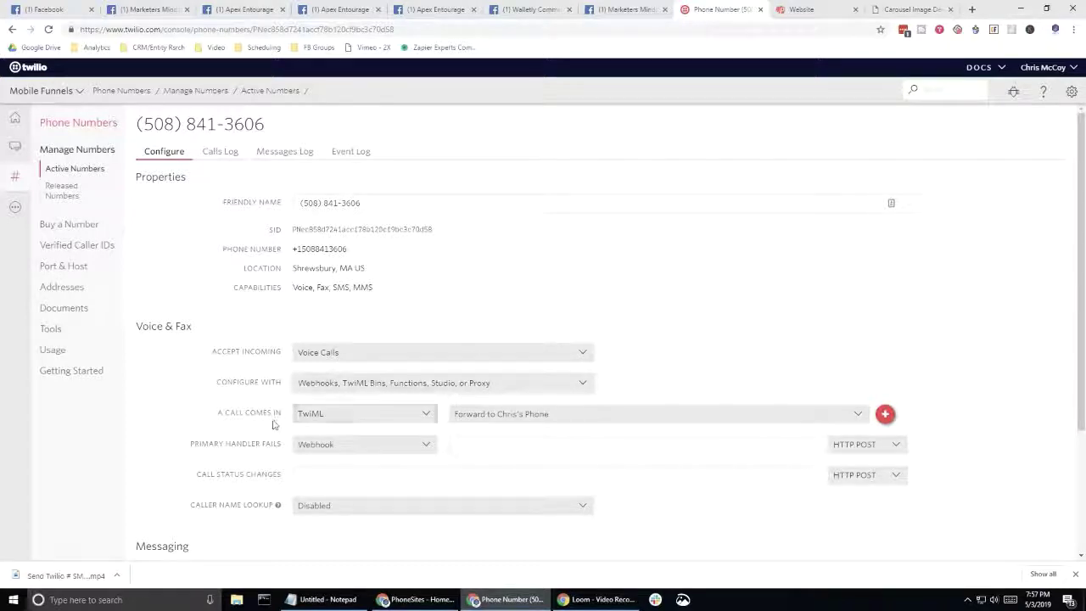
left_click(330, 415)
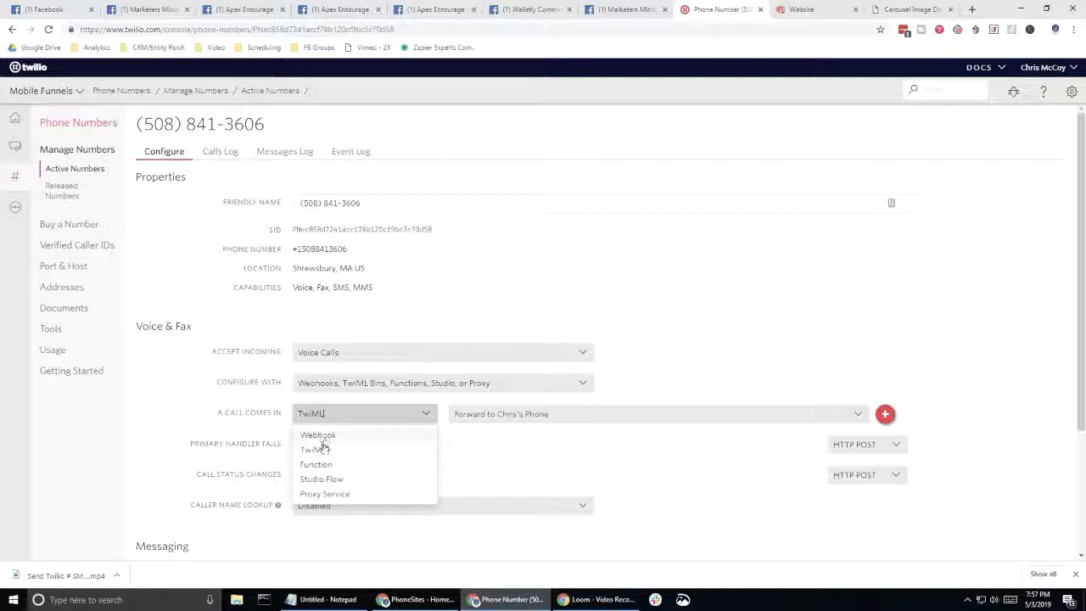
left_click(316, 450)
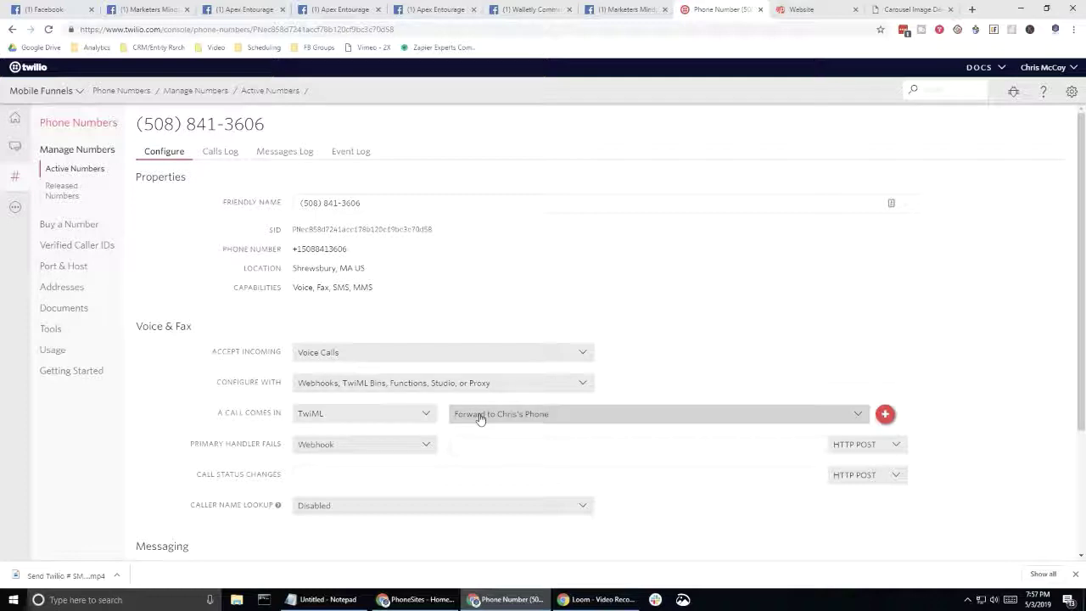
- Set Messaging to Webhooks/TwiML Bins with a TwiML handler for incoming messages
scroll(985, 320, "down", 2)
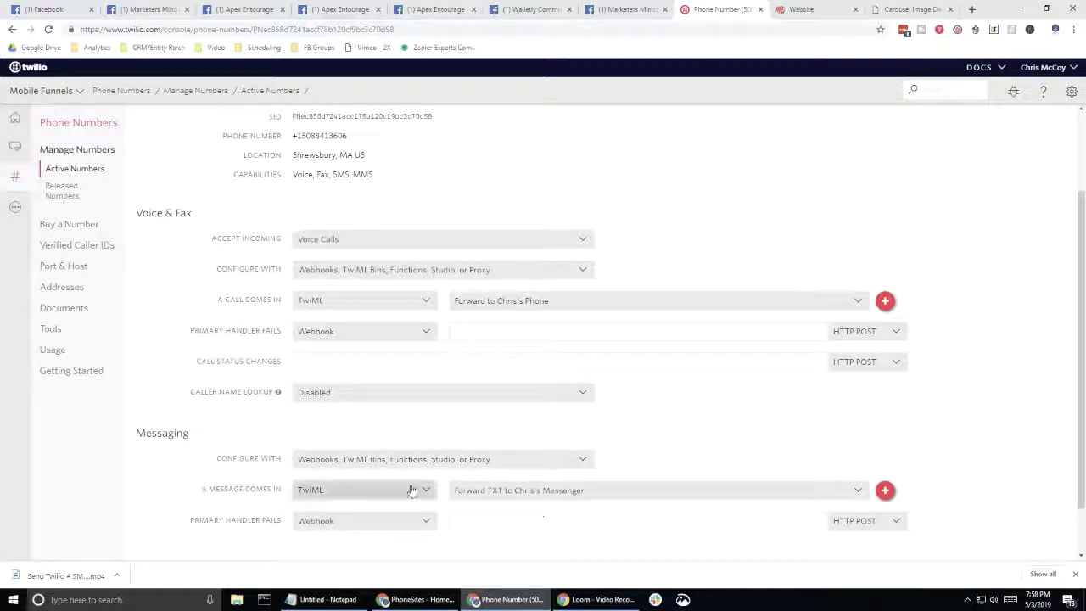
left_click(358, 461)
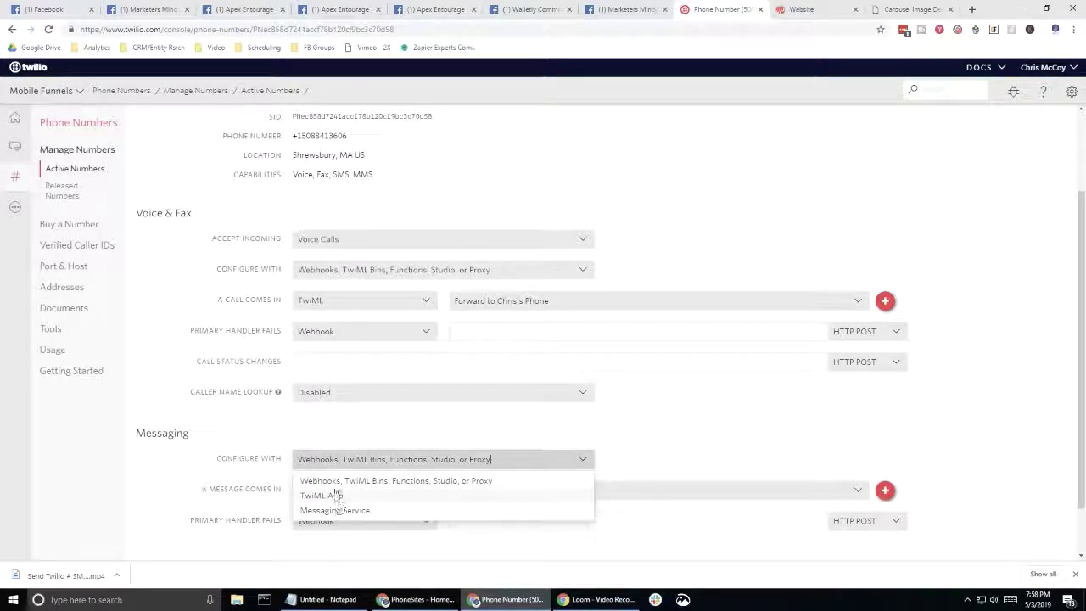
left_click(398, 485)
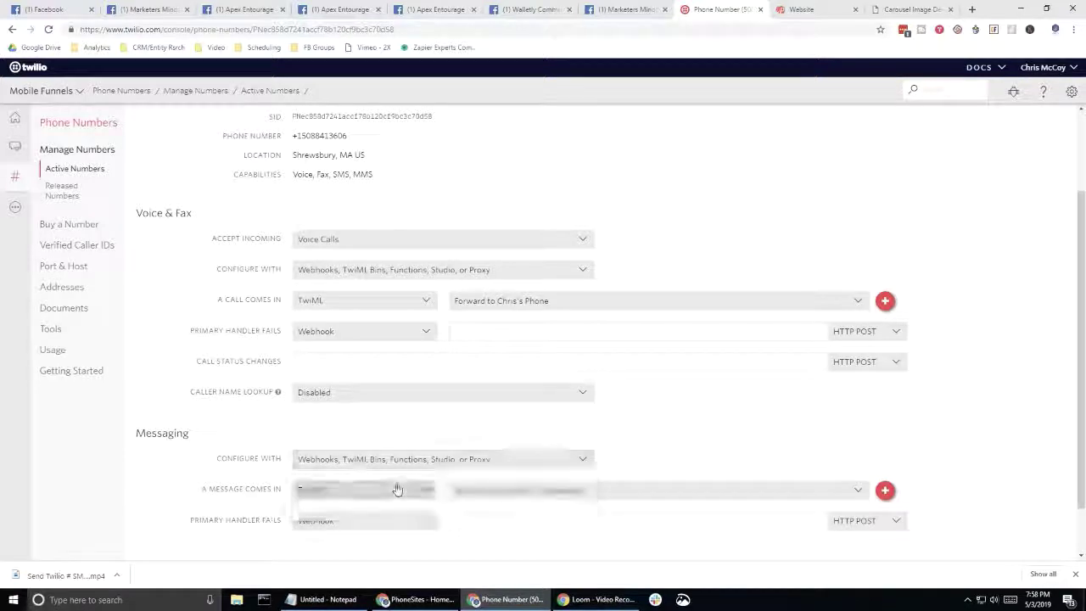
left_click(318, 490)
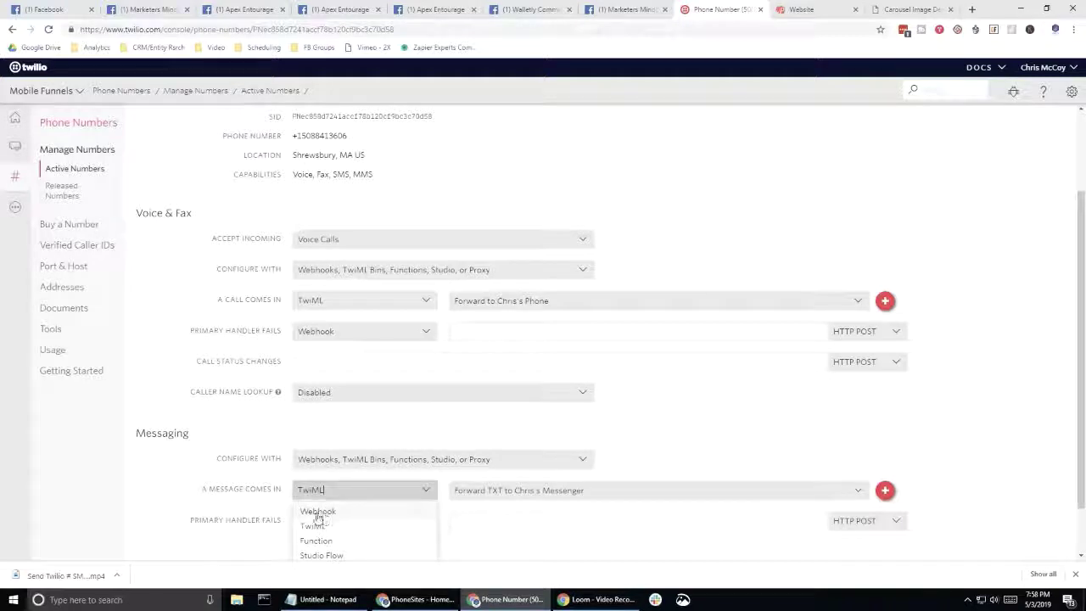
left_click(312, 527)
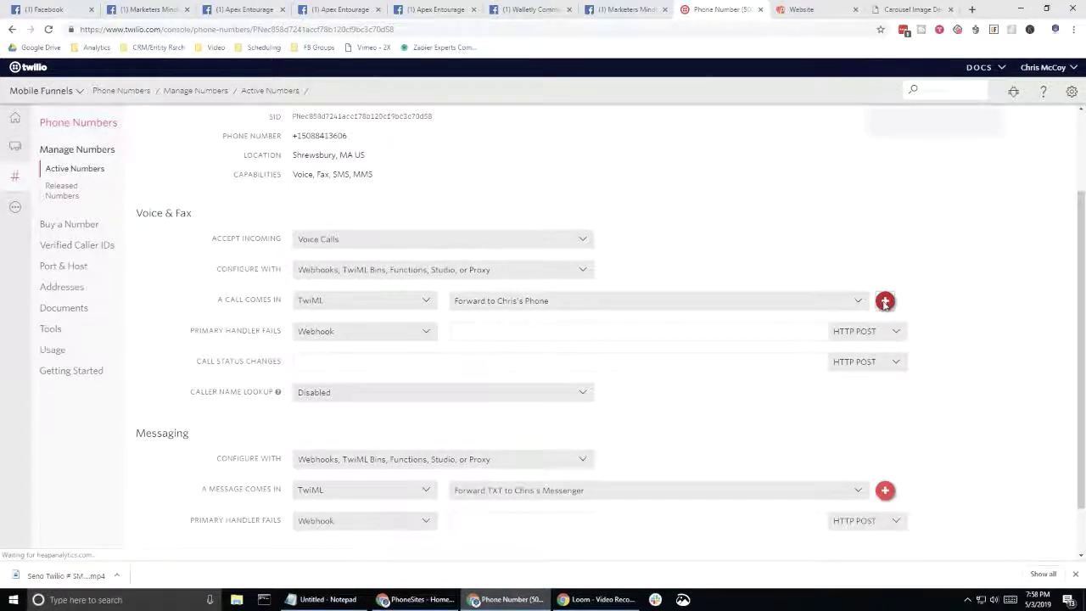
- Start a new TwiML Bin named 'Voice to Phone - Demo'
left_click(885, 302)
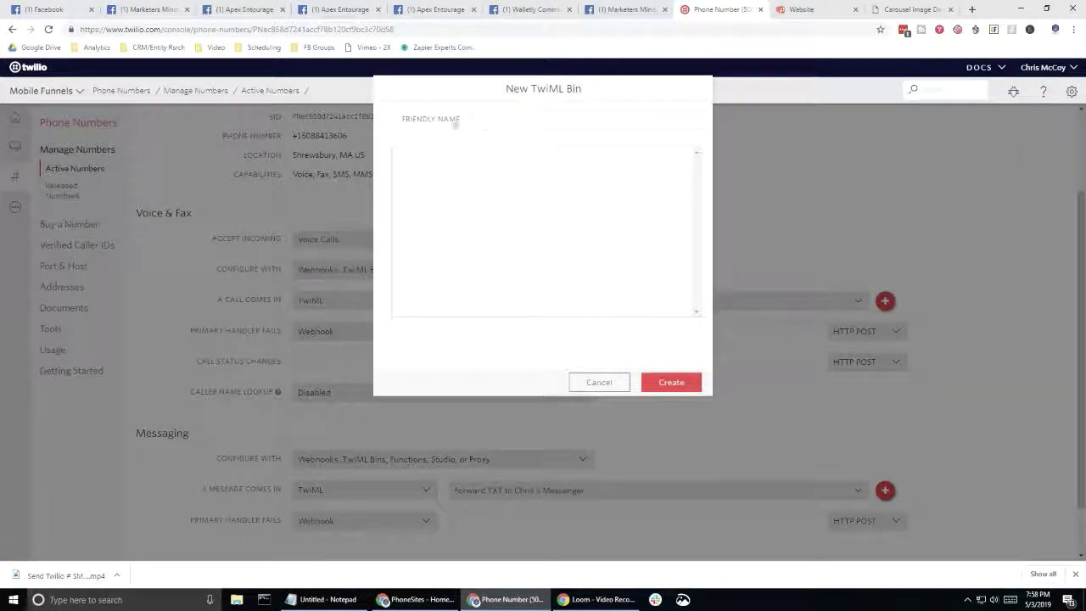
left_click(501, 126)
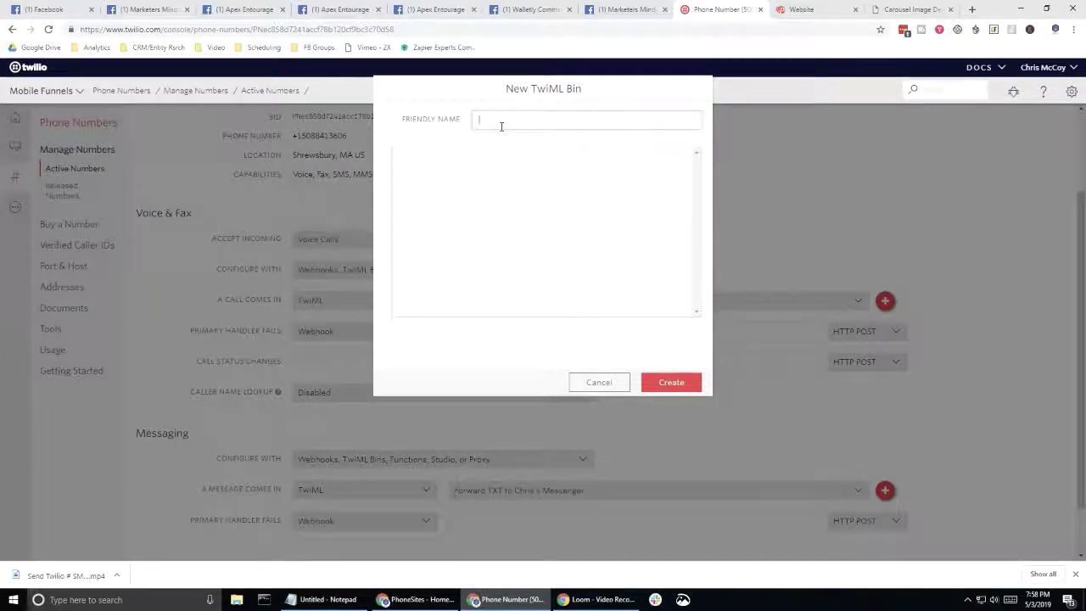
type("VOI")
type("ce to Phone - Demo")
- Copy the call-forwarding Dial XML from the notes into the bin's code editor
mouse_move(308, 604)
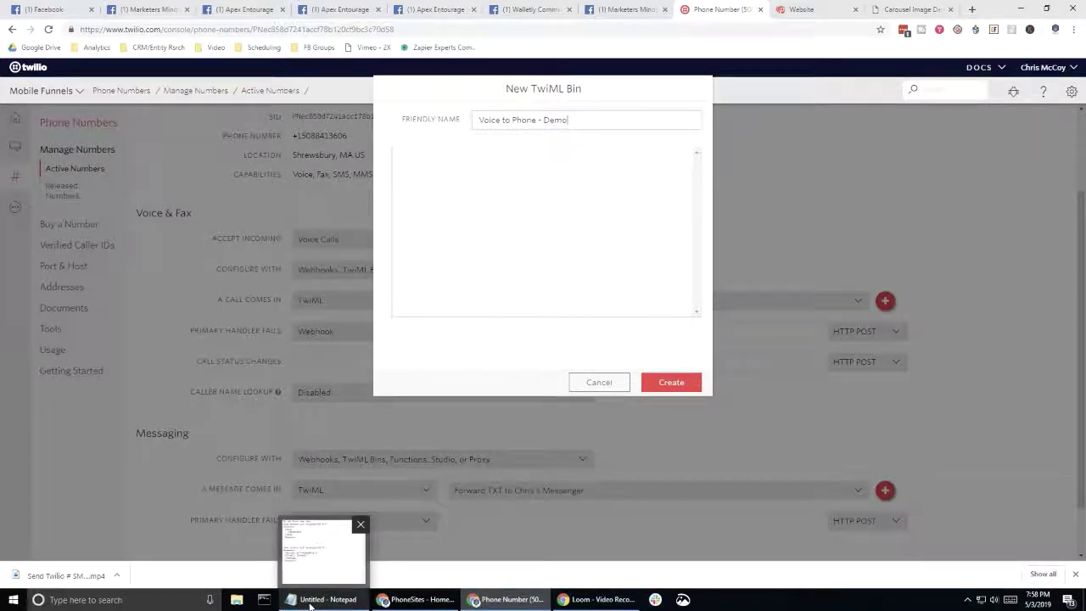
left_click(310, 604)
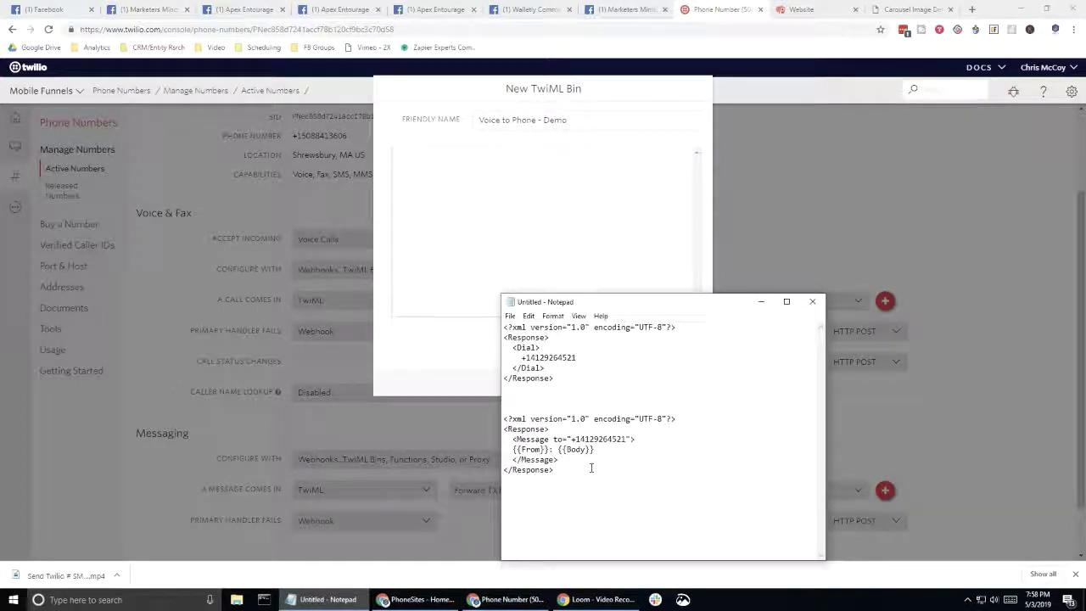
left_click(546, 390)
left_click_drag(553, 378, 504, 327)
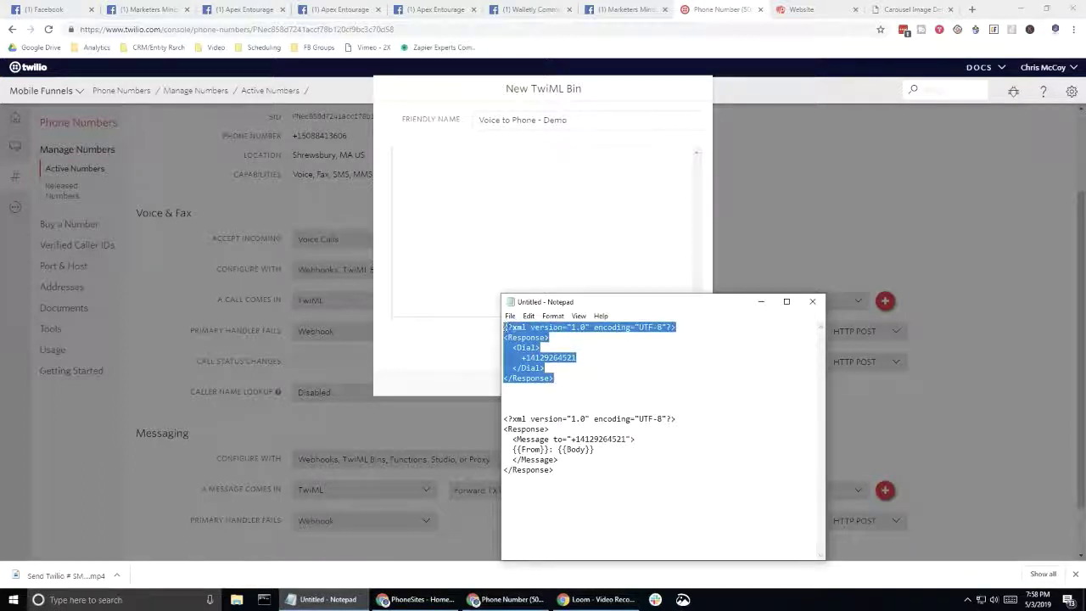
key("ctrl+c")
left_click(530, 189)
key("ctrl+v")
- Replace the partial code with the full Dial XML and create the bin for incoming calls
left_click_drag(583, 156, 348, 150)
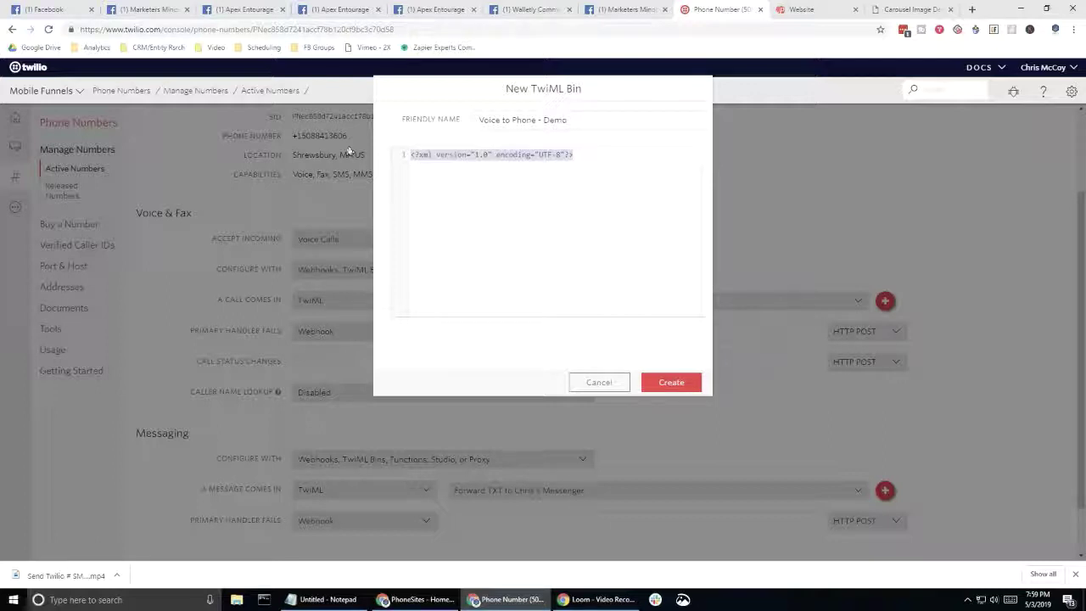
key("ctrl+v")
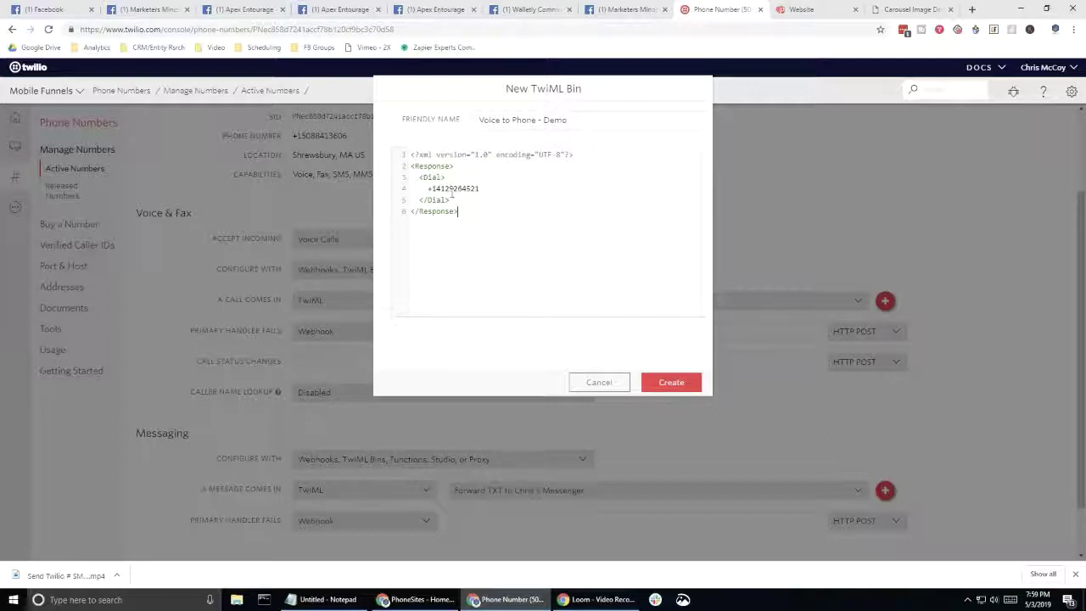
left_click_drag(434, 189, 506, 185)
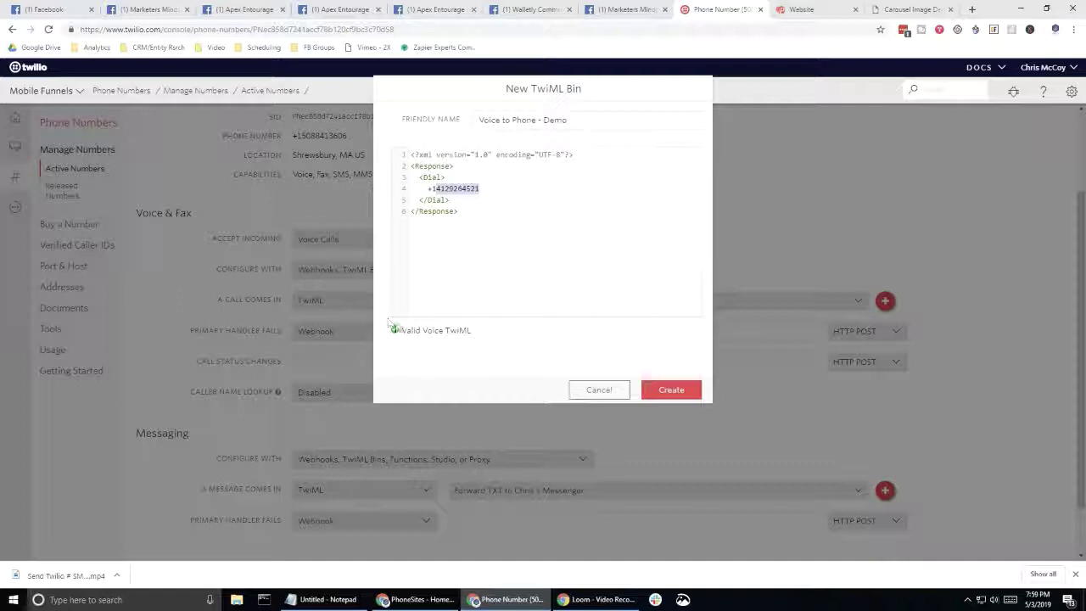
left_click(691, 397)
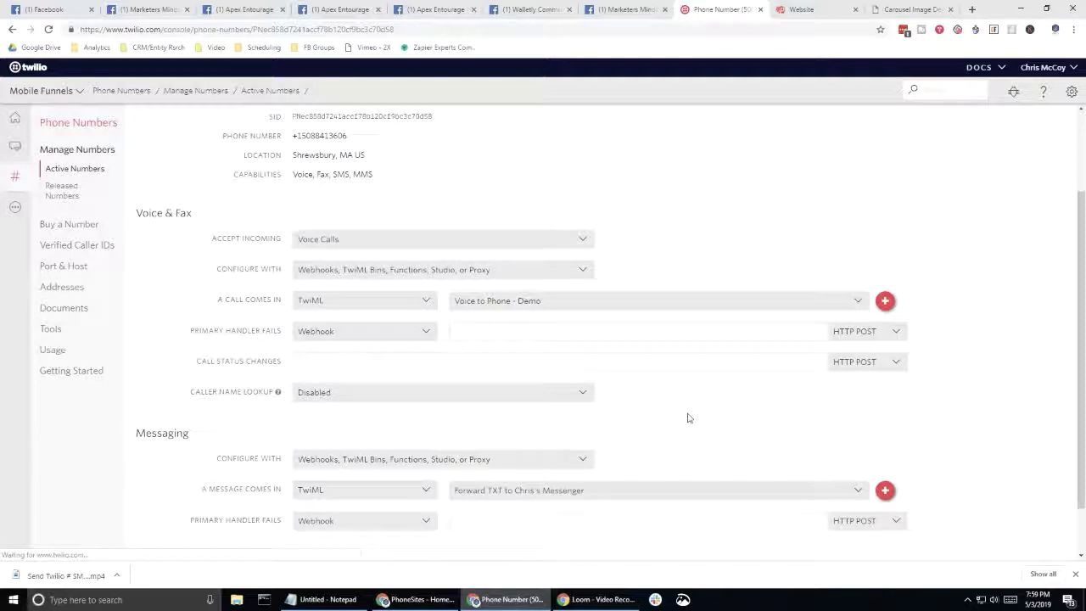
- Copy the second, SMS-forwarding Message TwiML block from the Notepad snippets and hide Notepad
scroll(685, 419, "down", 2)
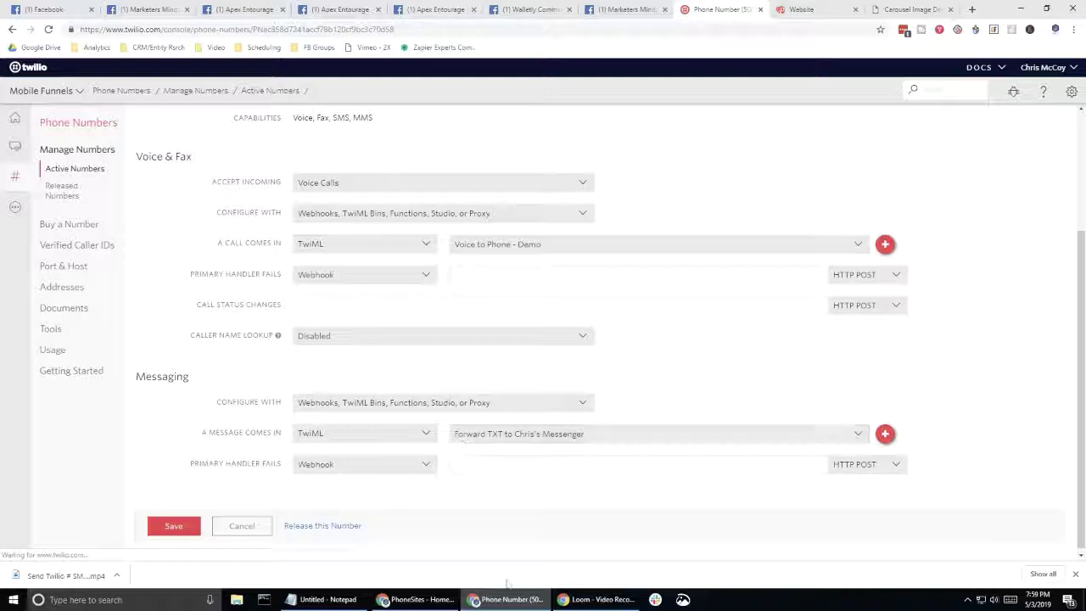
left_click(324, 599)
left_click(559, 469)
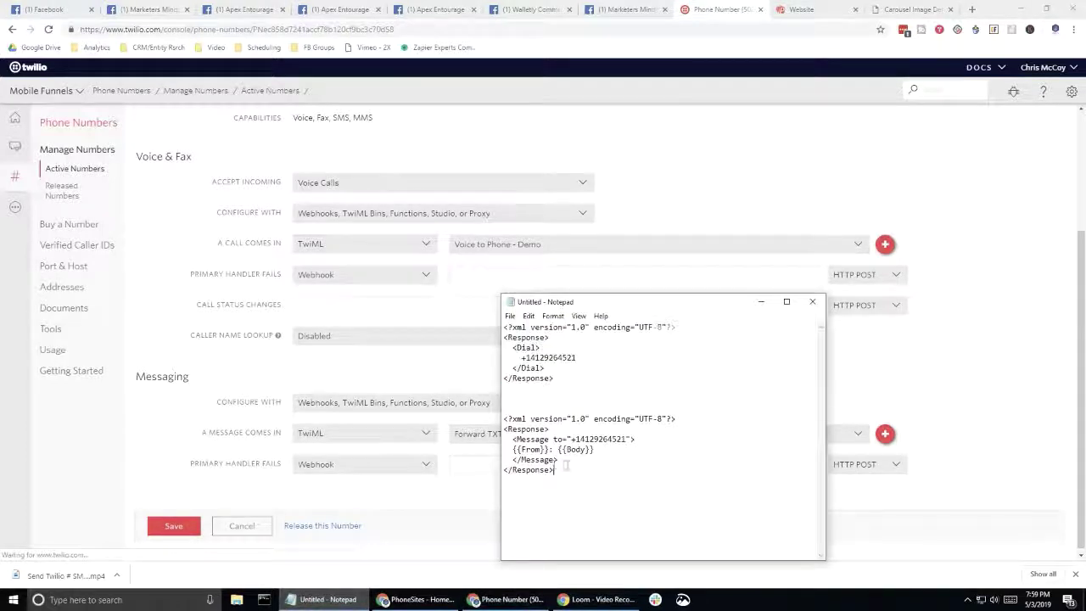
left_click_drag(559, 469, 506, 419)
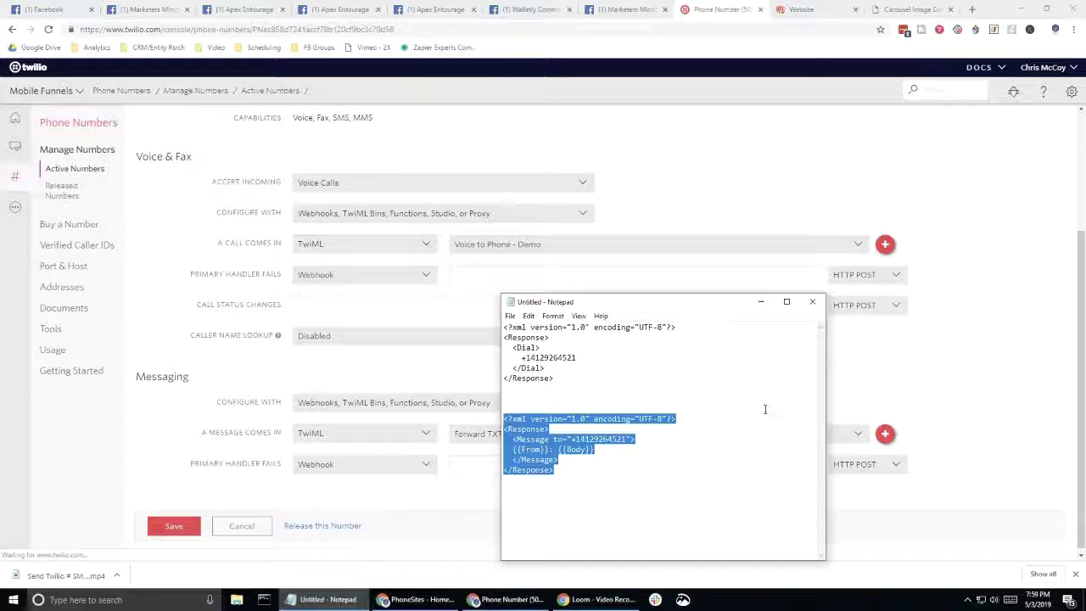
left_click(763, 303)
- Create a TwiML Bin 'SMS to Phone - Demo' with the pasted Message TwiML for incoming messages
left_click(886, 435)
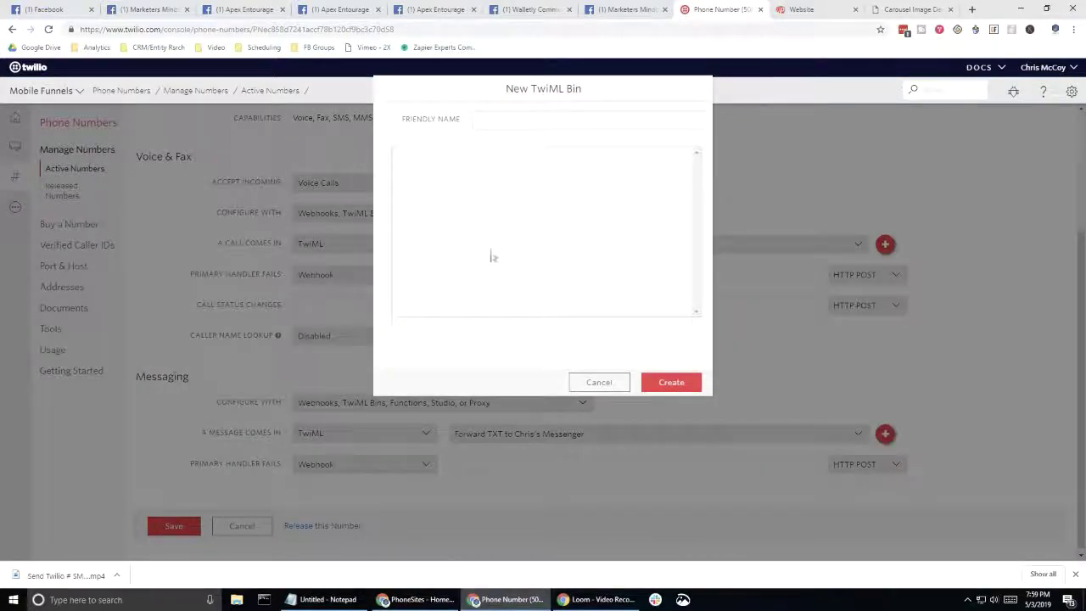
left_click_drag(573, 155, 395, 155)
key("ctrl+v")
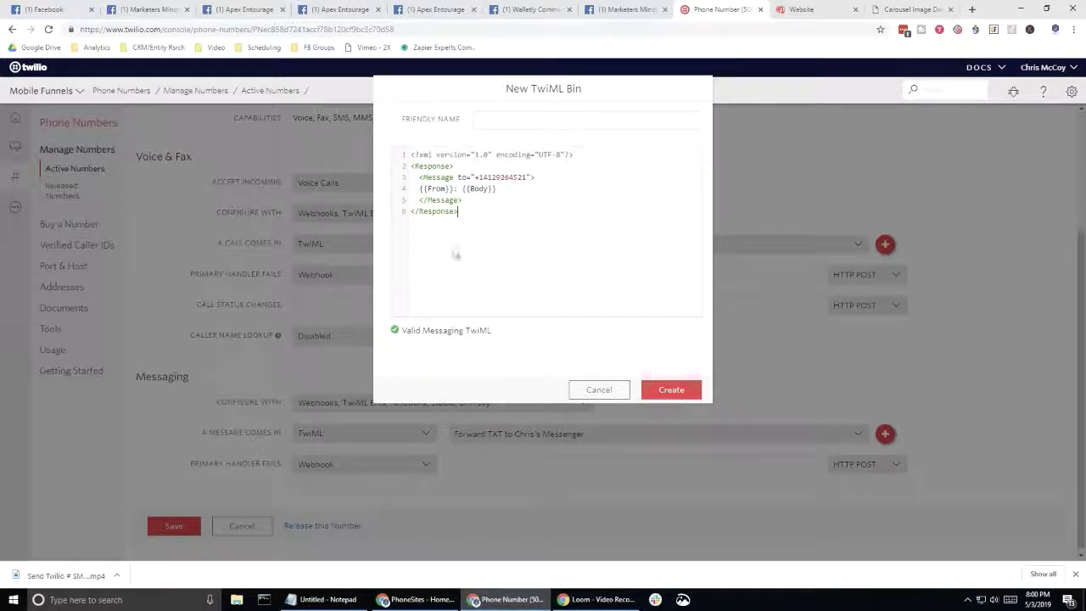
left_click(485, 120)
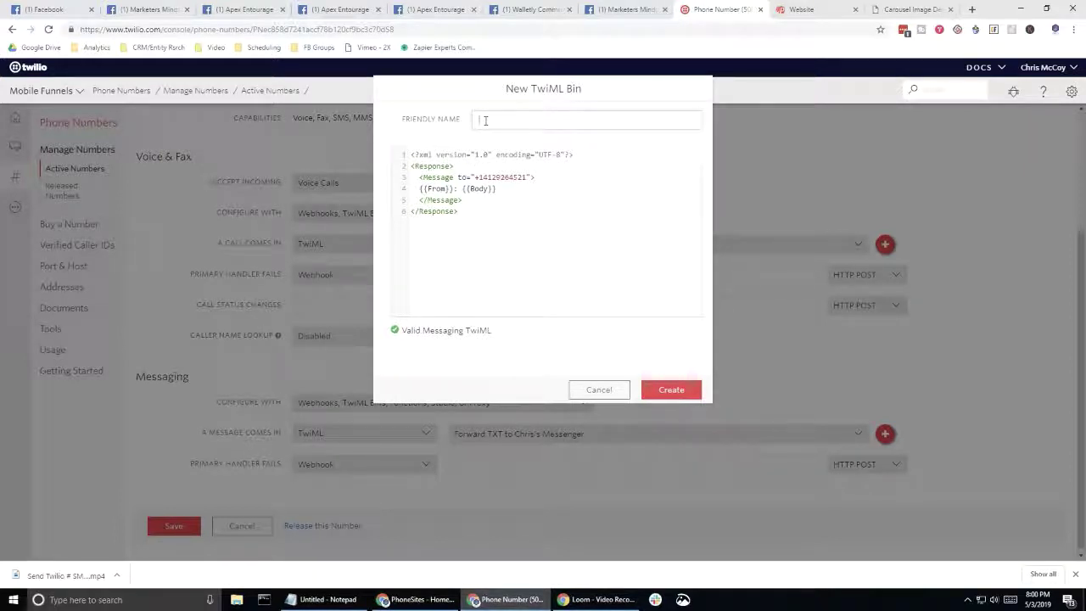
type("SMS to Phone - Demo")
left_click(663, 396)
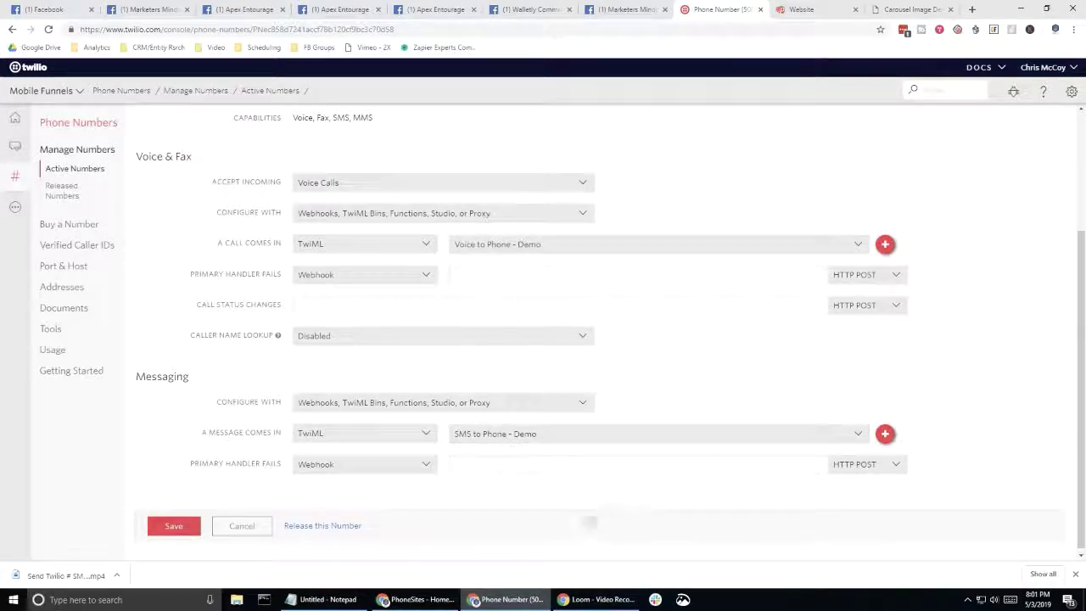
- Save the number's call and SMS routing, then browse All Products & Services down to Developer Tools
left_click(166, 529)
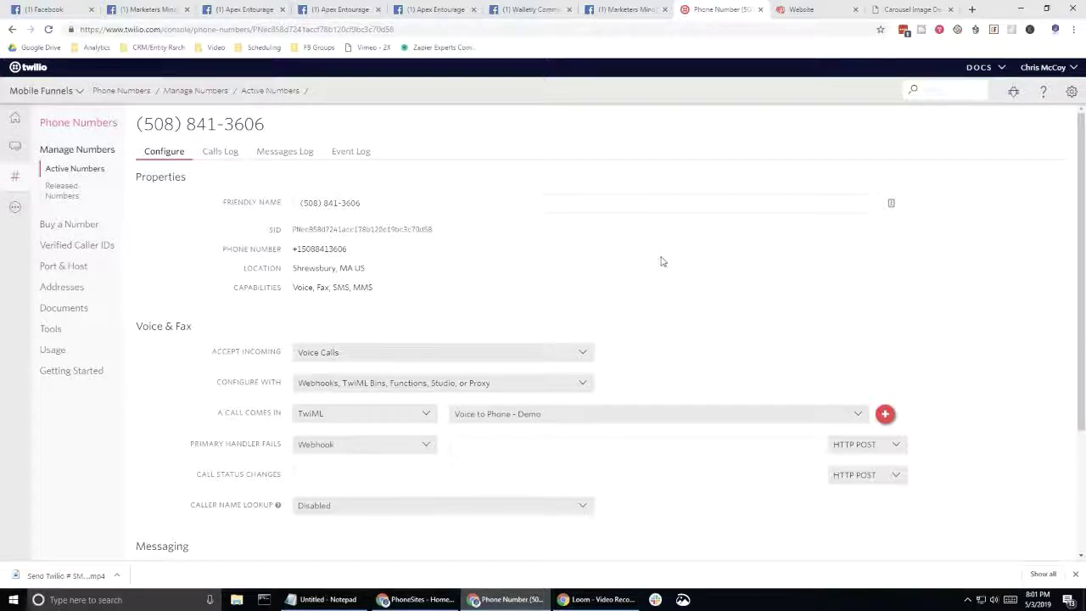
scroll(661, 261, "down", 1)
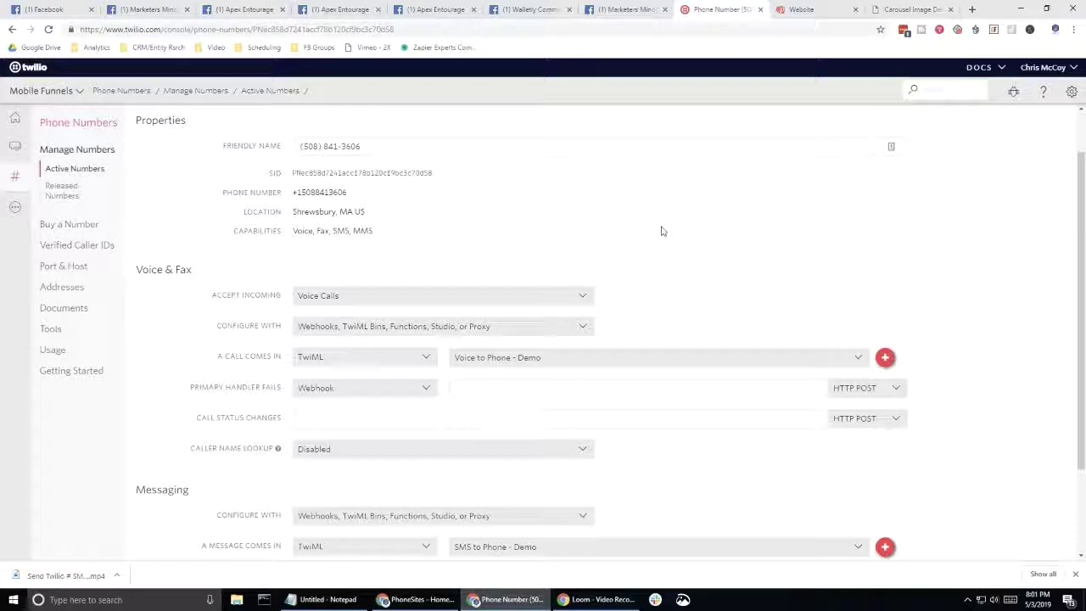
left_click(14, 207)
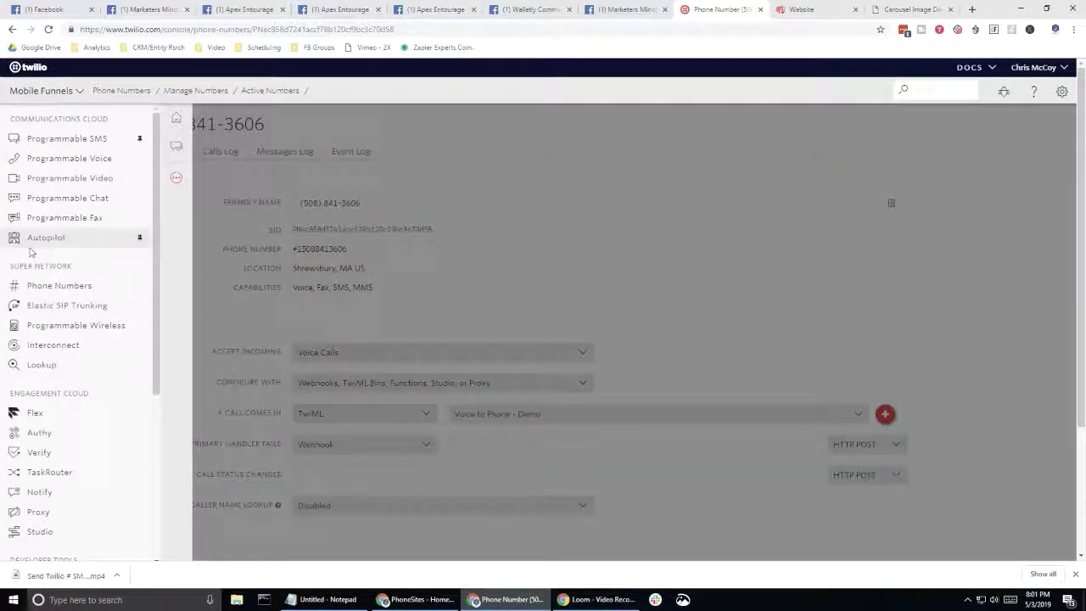
scroll(34, 339, "down", 5)
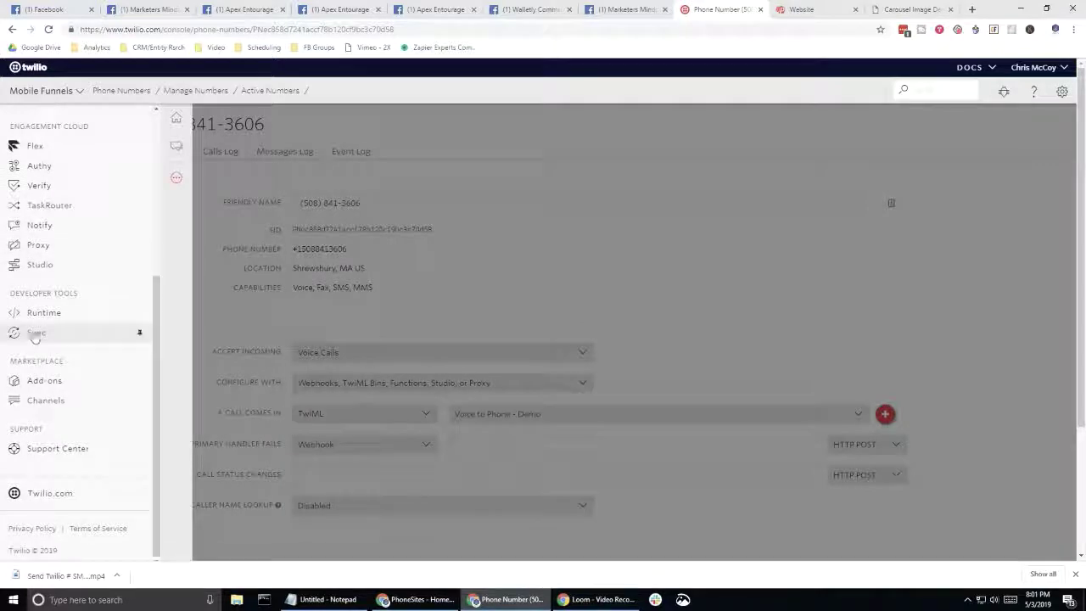
- Go to Runtime > TwiML Bins and open the SMS to Phone - Demo bin
left_click(36, 314)
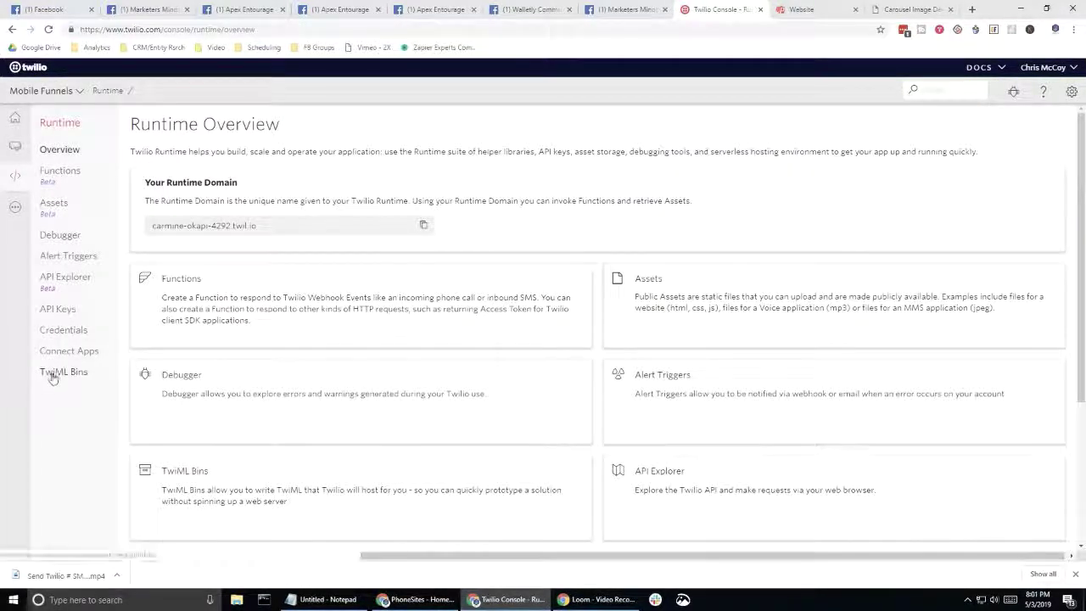
left_click(62, 374)
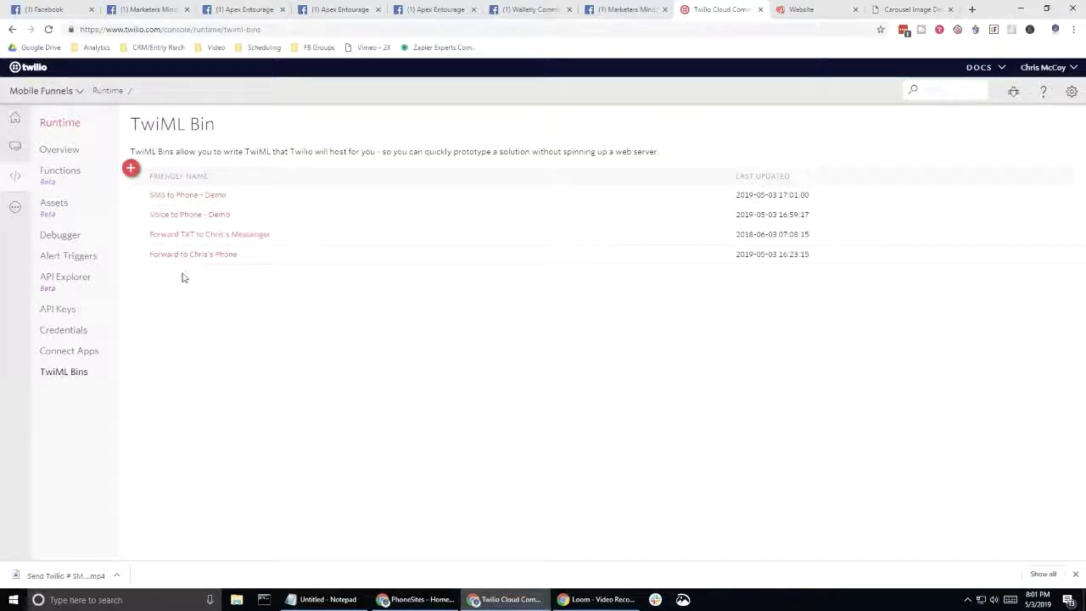
left_click(178, 195)
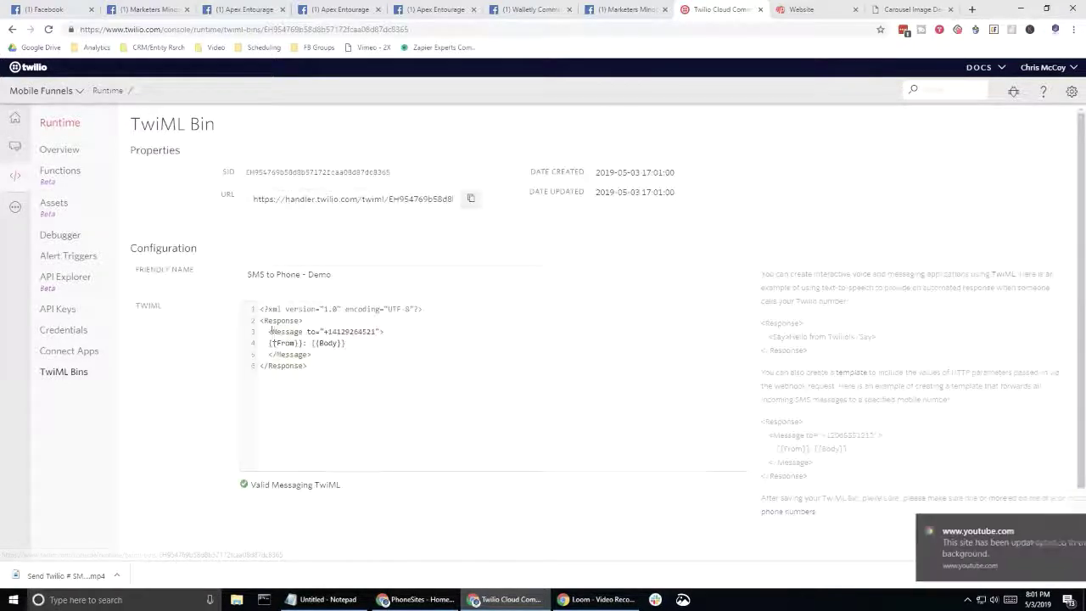
- Review the bin's TwiML, cancel without changes, and switch to the PhoneSites site
left_click(1069, 518)
scroll(281, 530, "down", 1)
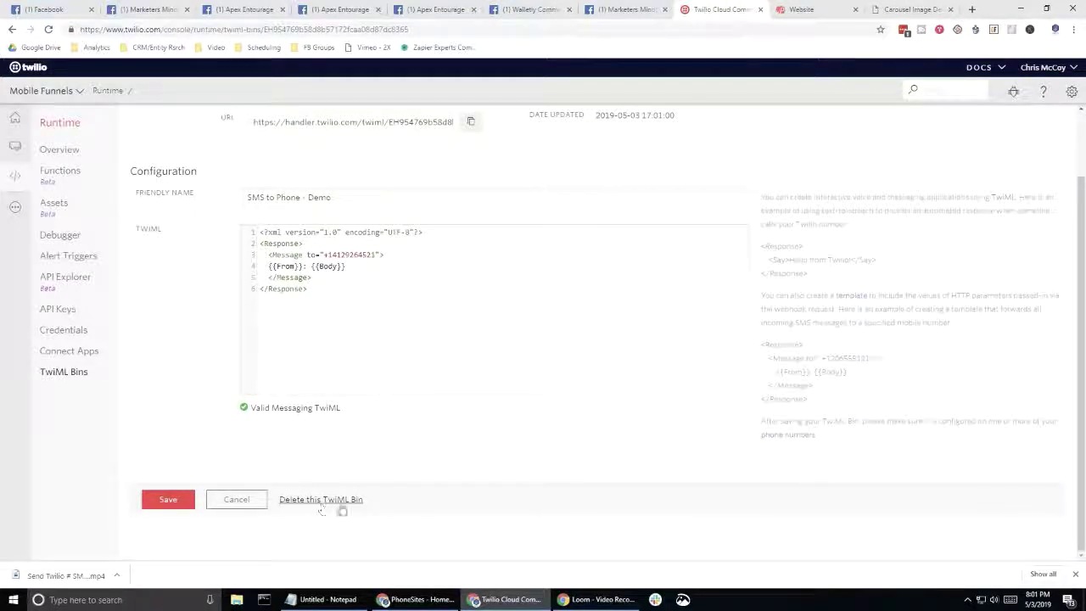
scroll(329, 463, "up", 1)
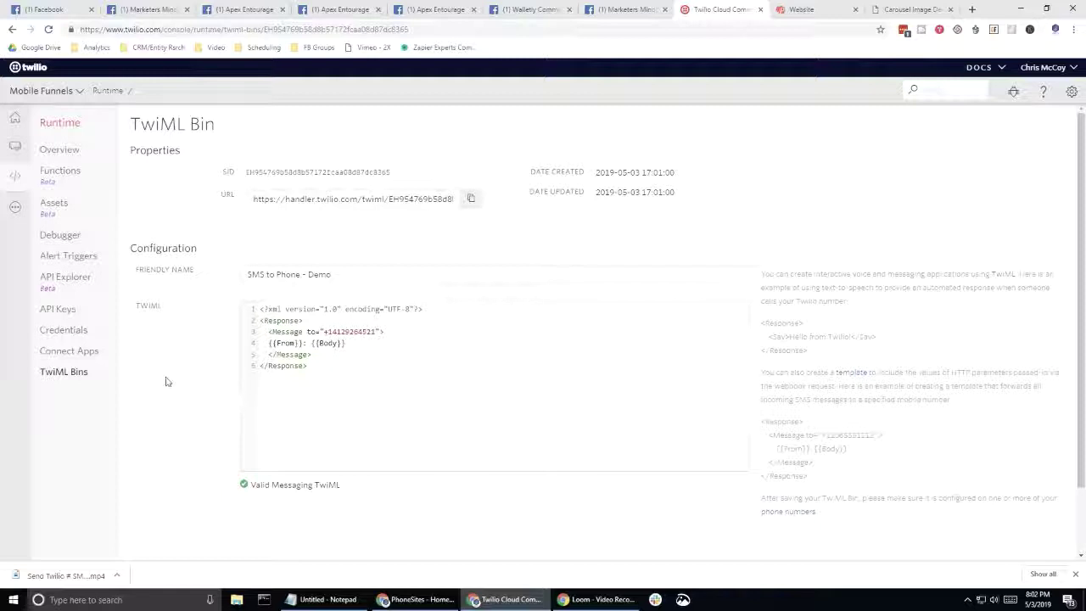
scroll(167, 382, "down", 1)
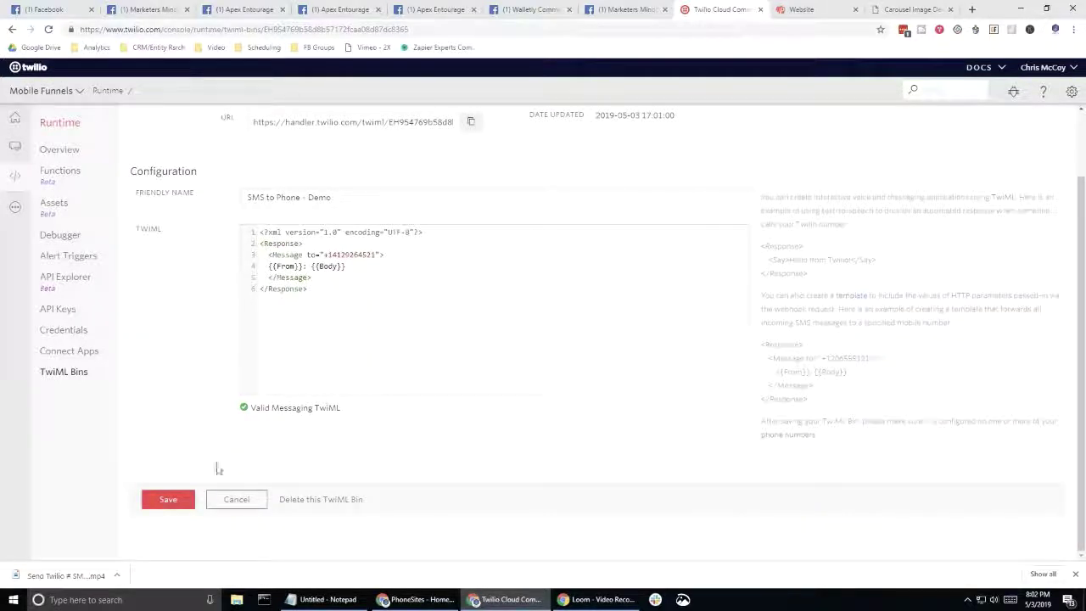
left_click(231, 498)
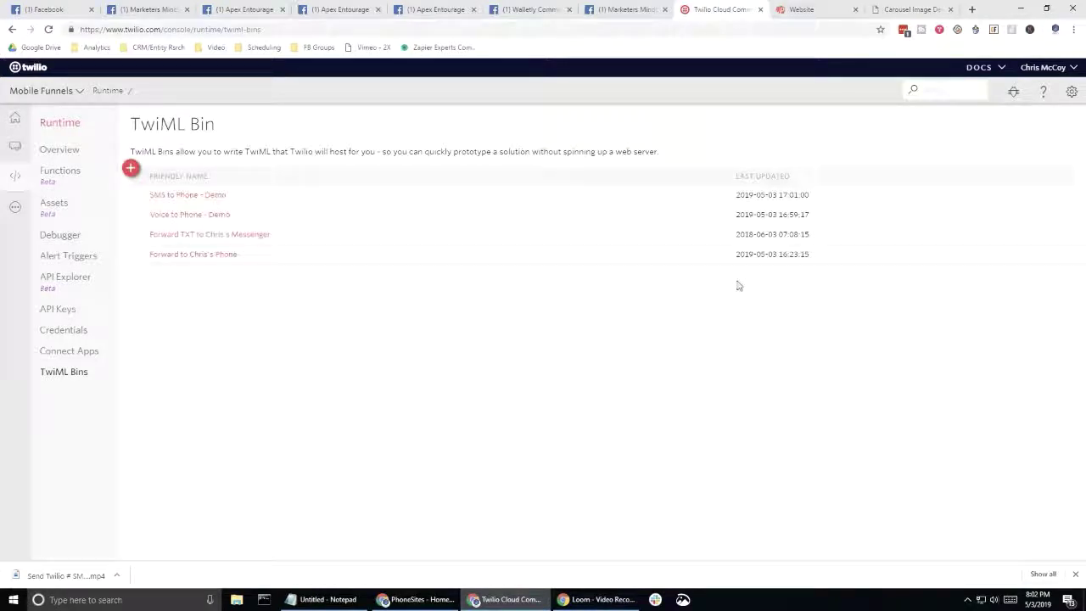
left_click(807, 8)
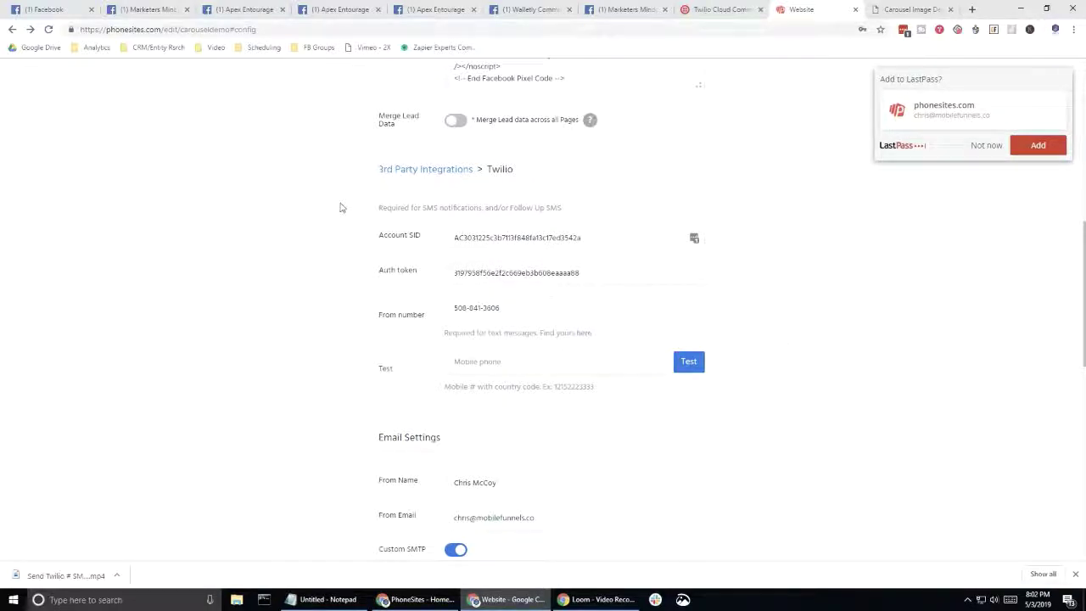
- Open the Carousel Image Demo page from PAGES and view its follow-up text message
scroll(330, 206, "up", 5)
scroll(330, 206, "up", 2)
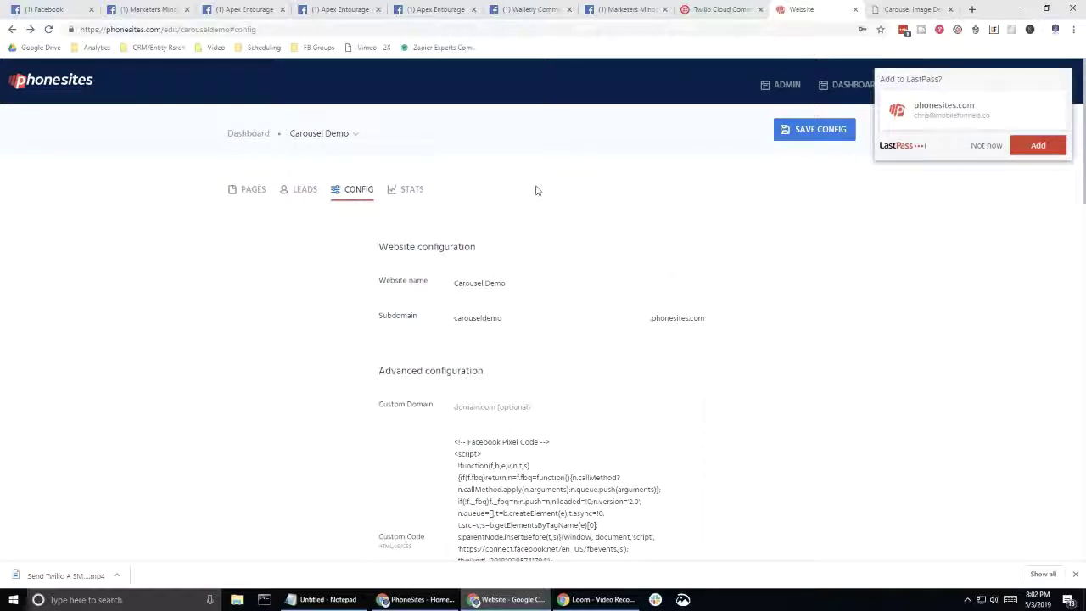
left_click(251, 190)
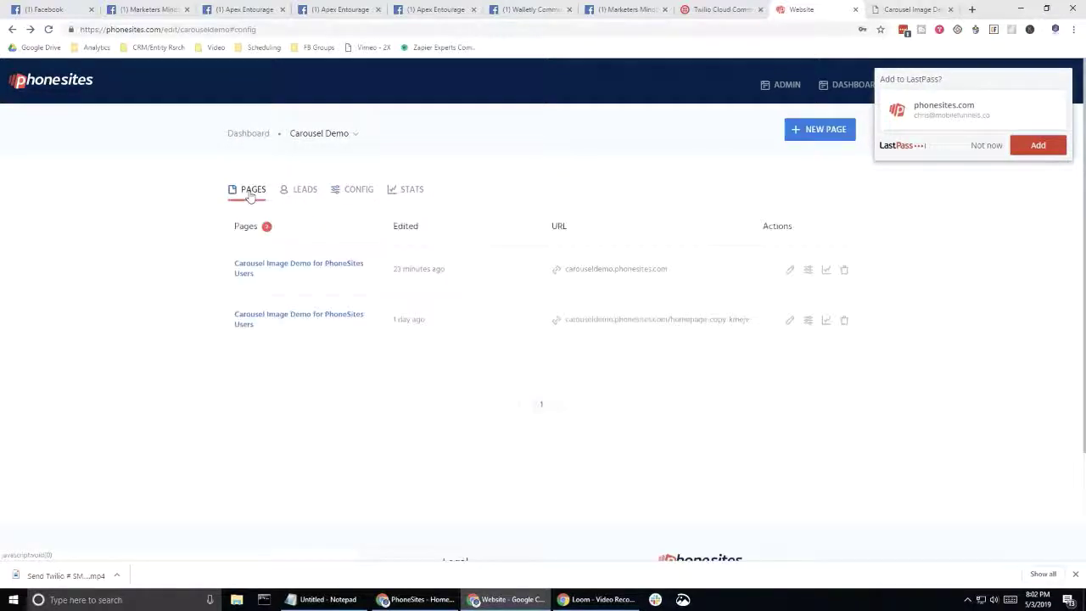
left_click(265, 269)
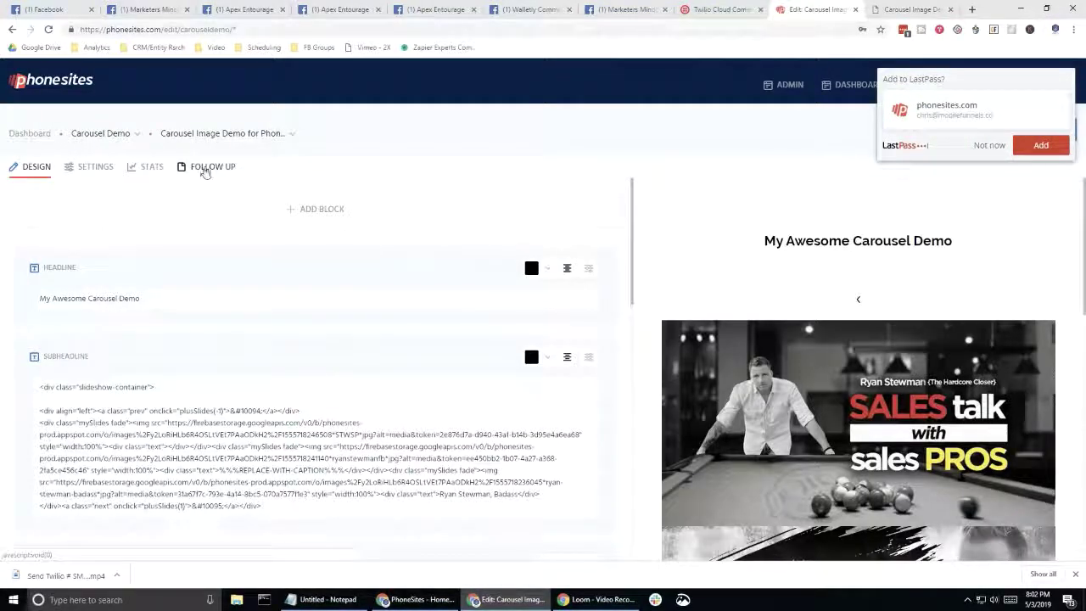
left_click(991, 146)
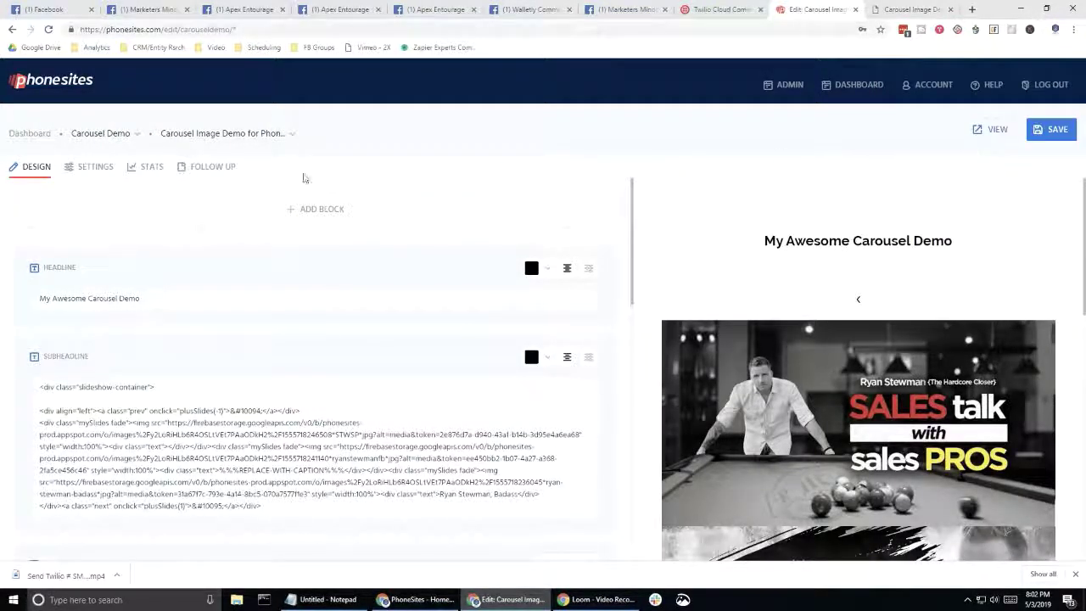
left_click(213, 168)
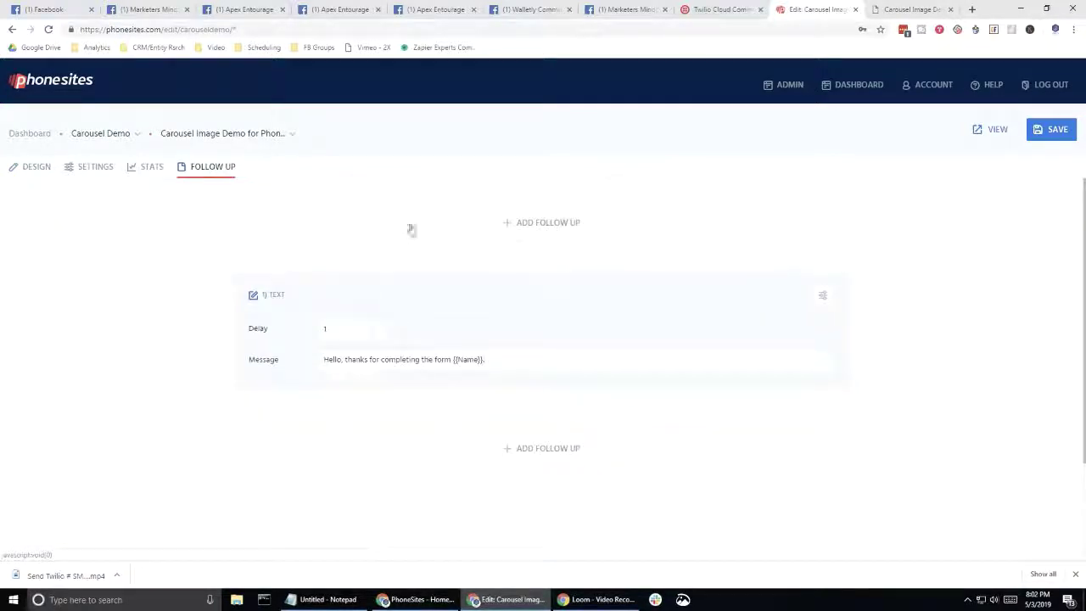
- Review the follow-up thank-you text with its {{Name}} placeholder, then view the live demo page
left_click(34, 168)
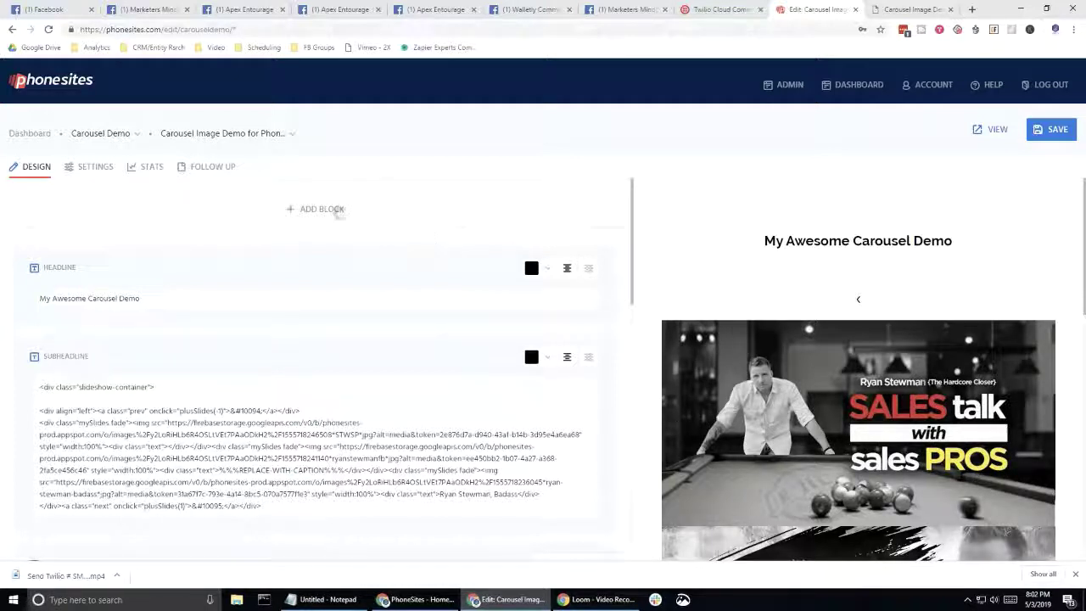
left_click(213, 168)
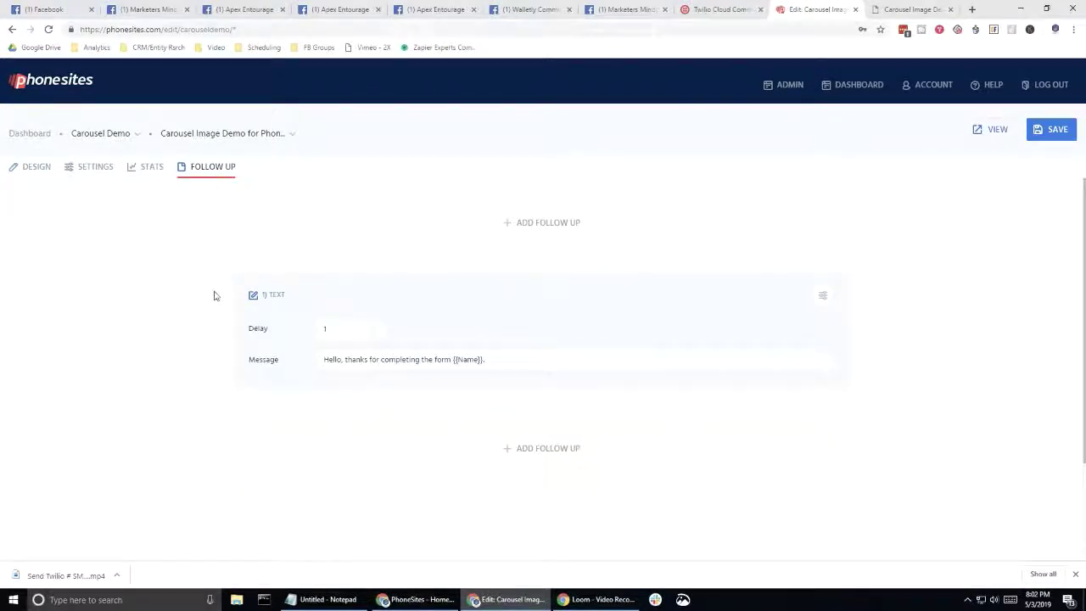
left_click(325, 368)
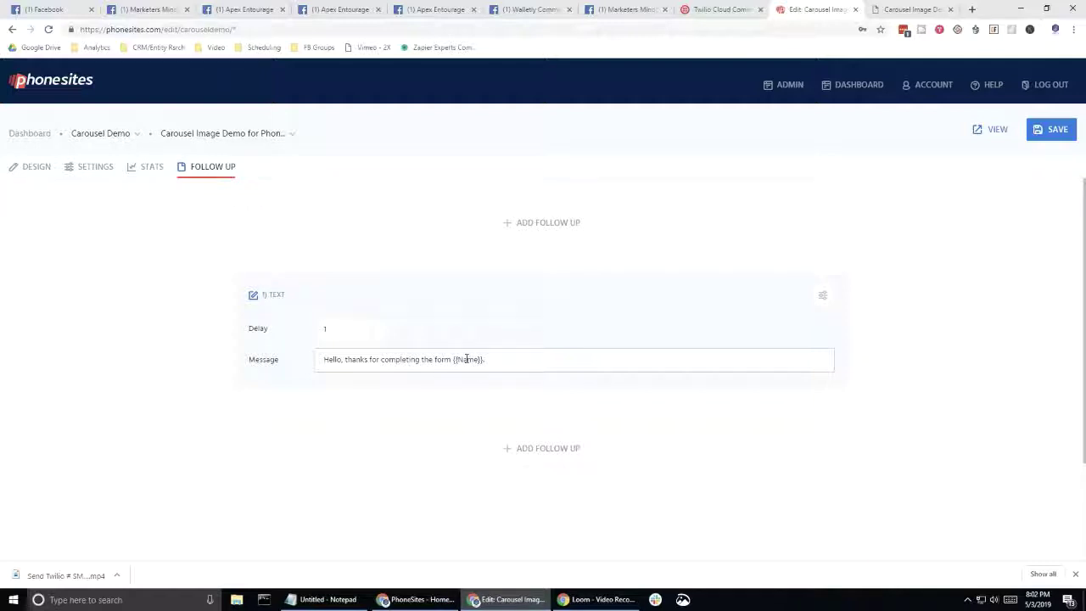
left_click(158, 303)
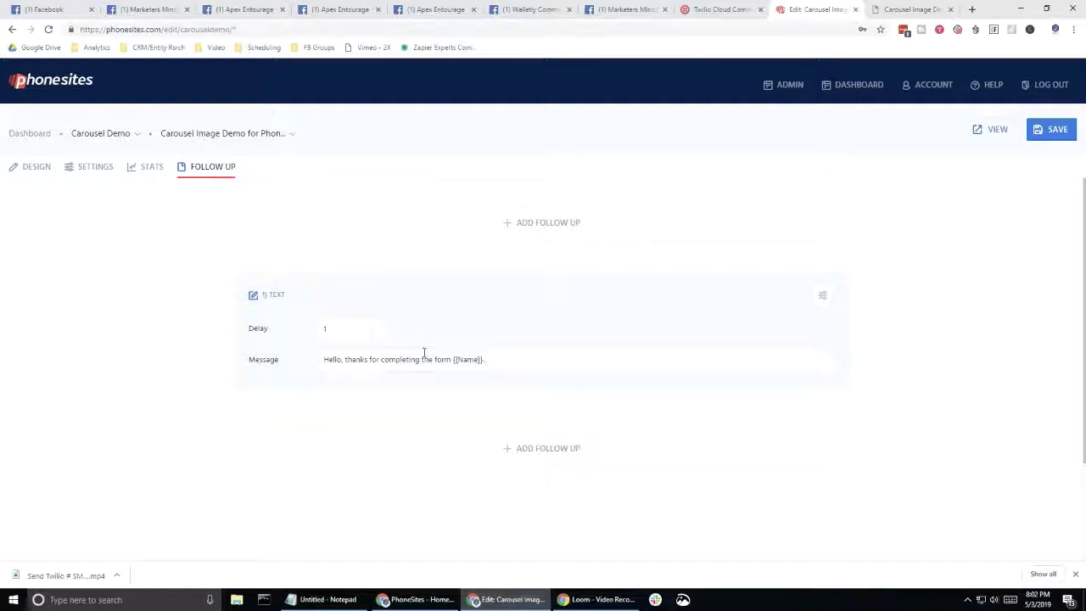
left_click(462, 360)
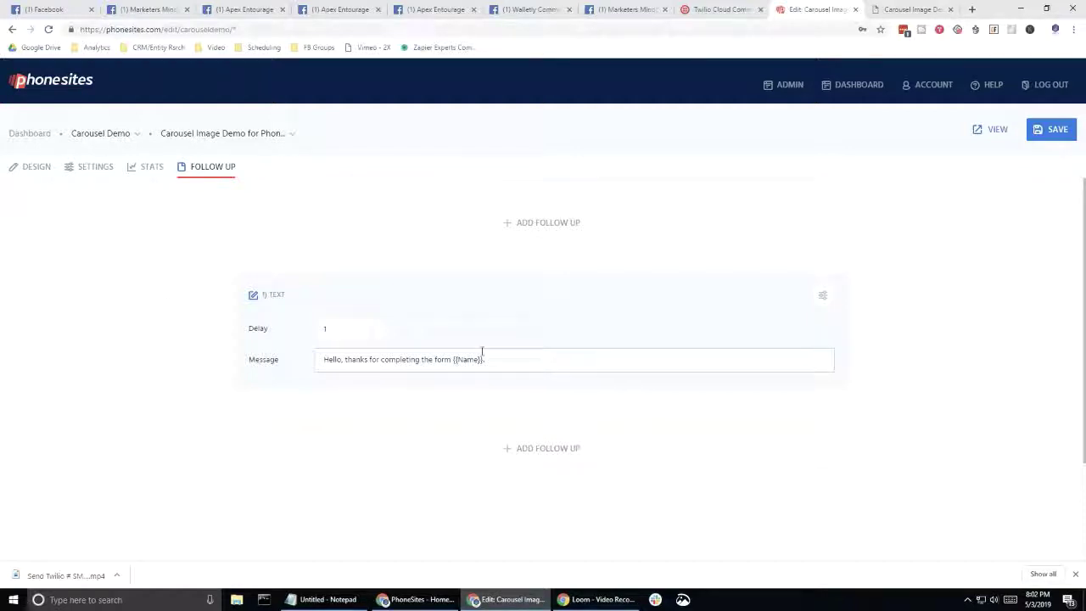
left_click(663, 371)
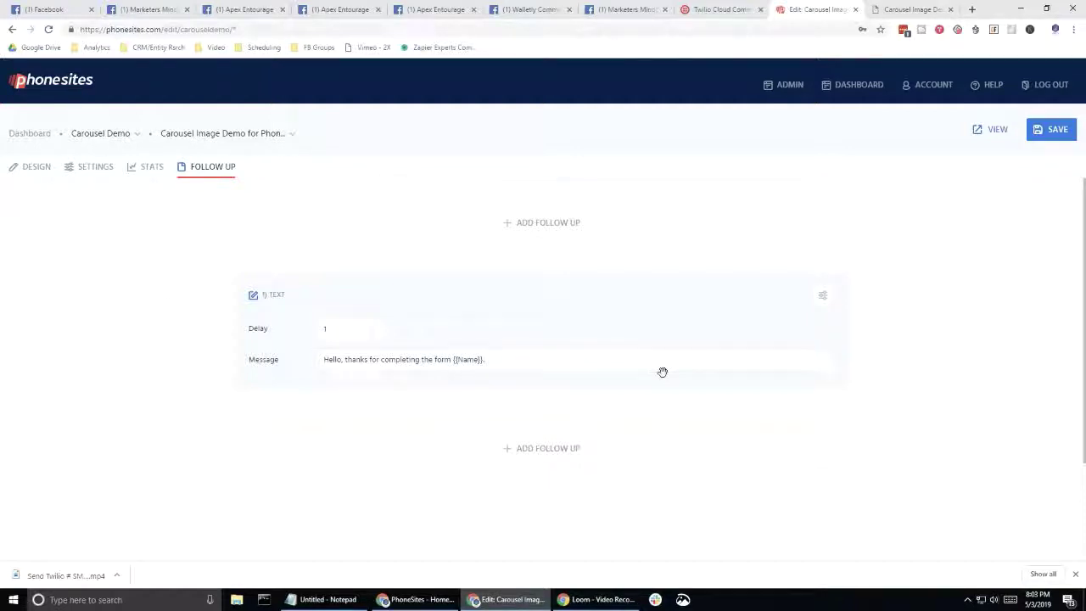
left_click(524, 362)
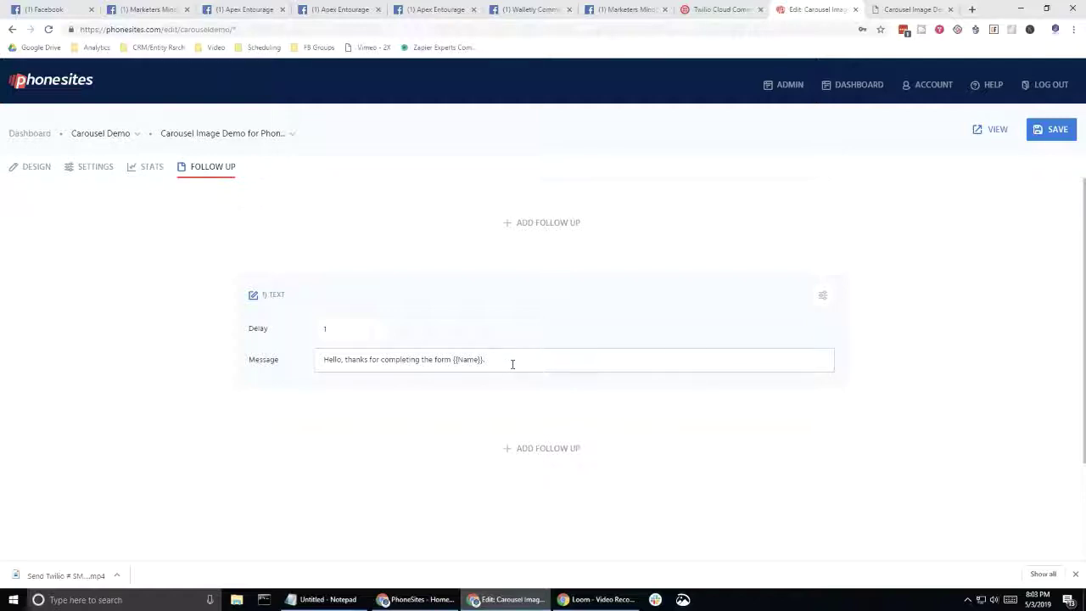
left_click(912, 9)
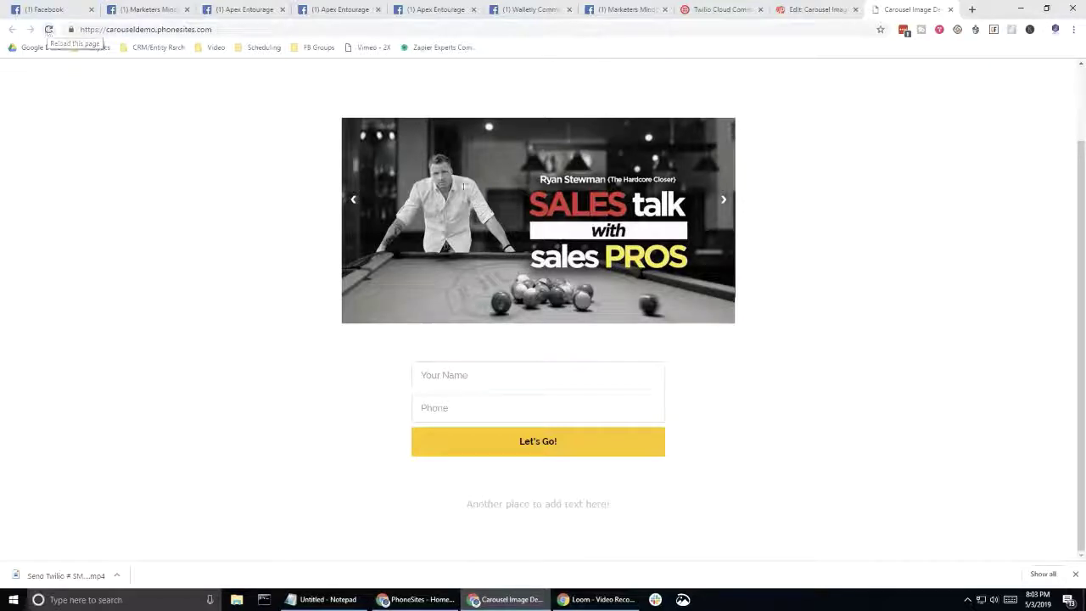
- Cycle the carousel back to the SALES talk slide
left_click(353, 198)
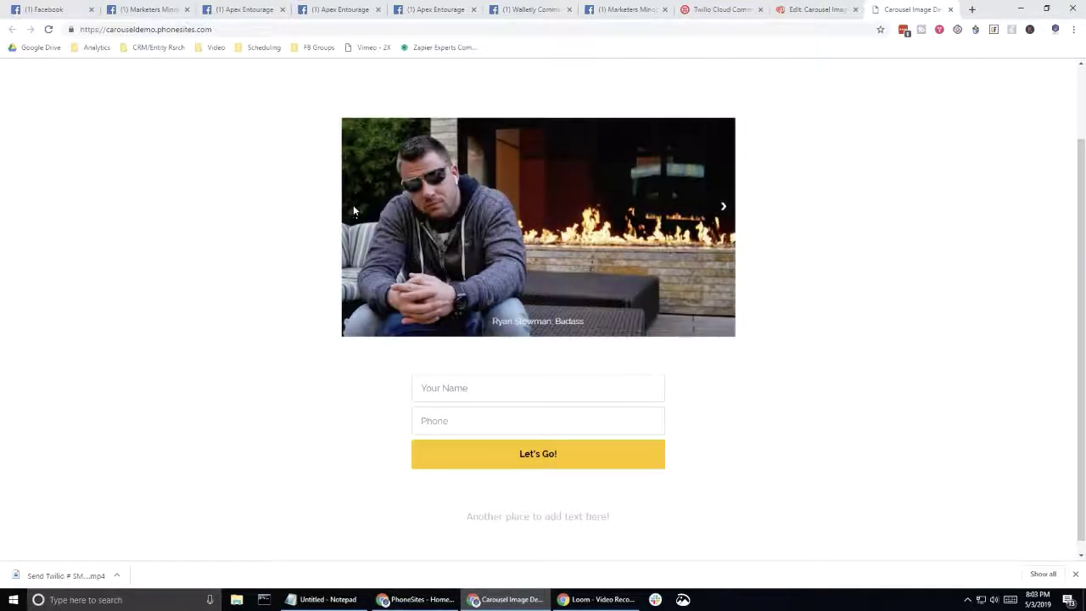
left_click(353, 204)
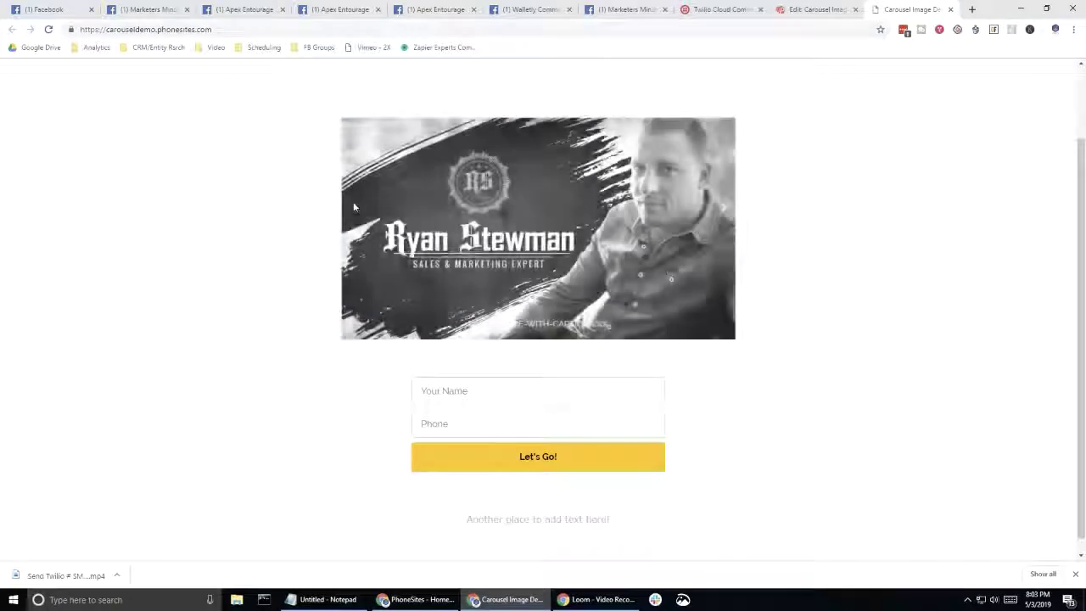
left_click(354, 207)
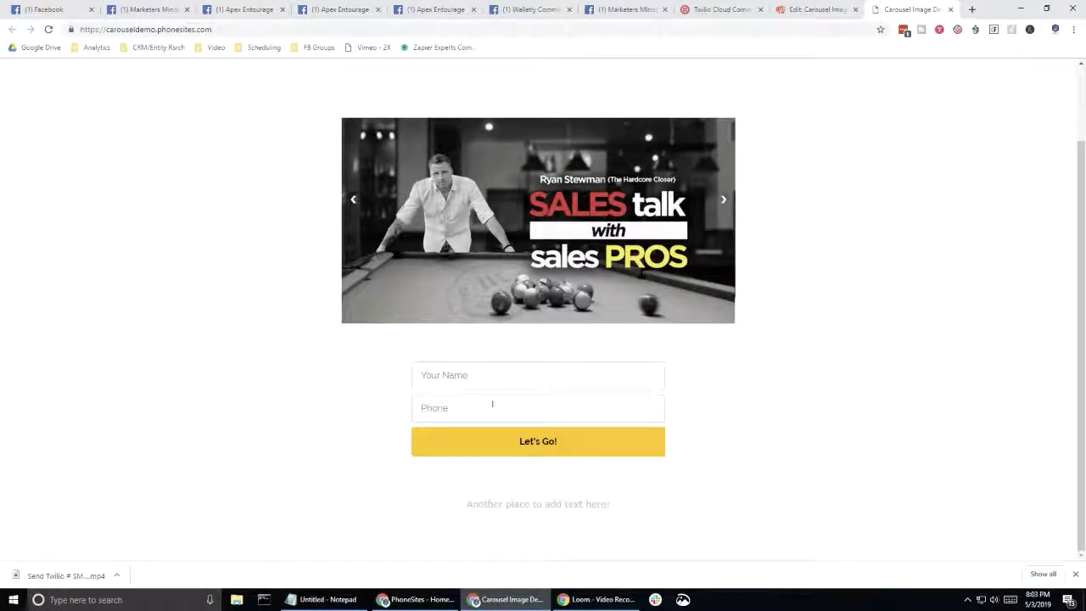
- Submit the demo form with a test name and phone number, then return to the editor
left_click(445, 373)
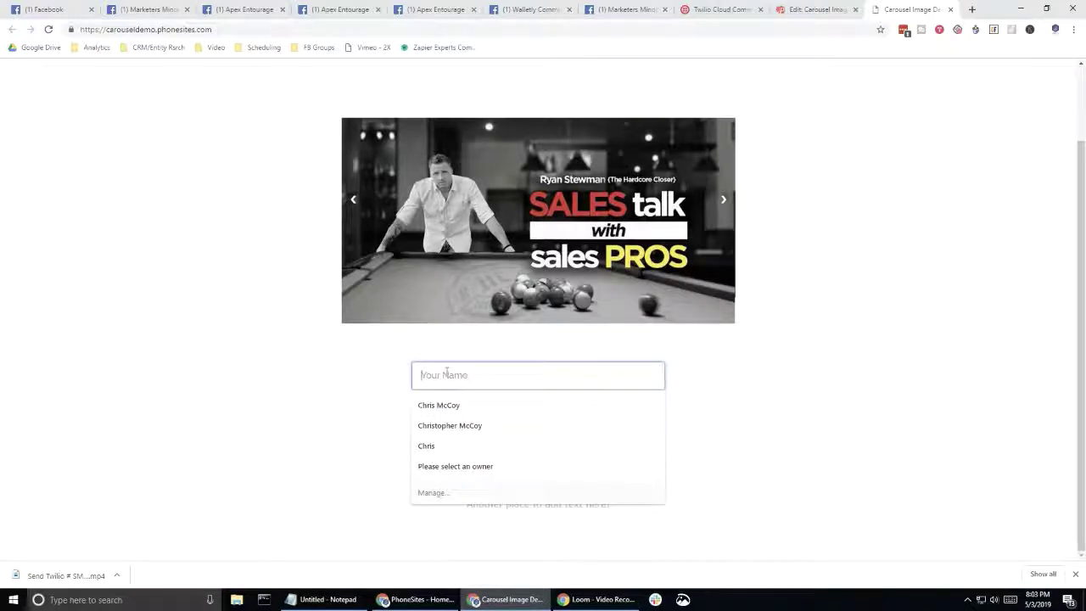
type("chris")
key("Tab")
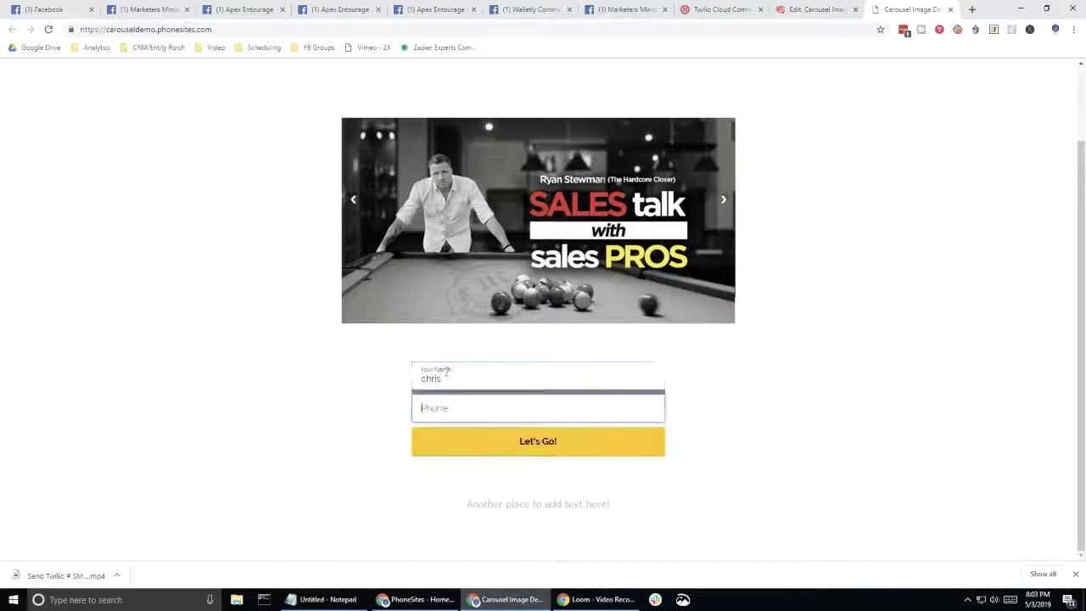
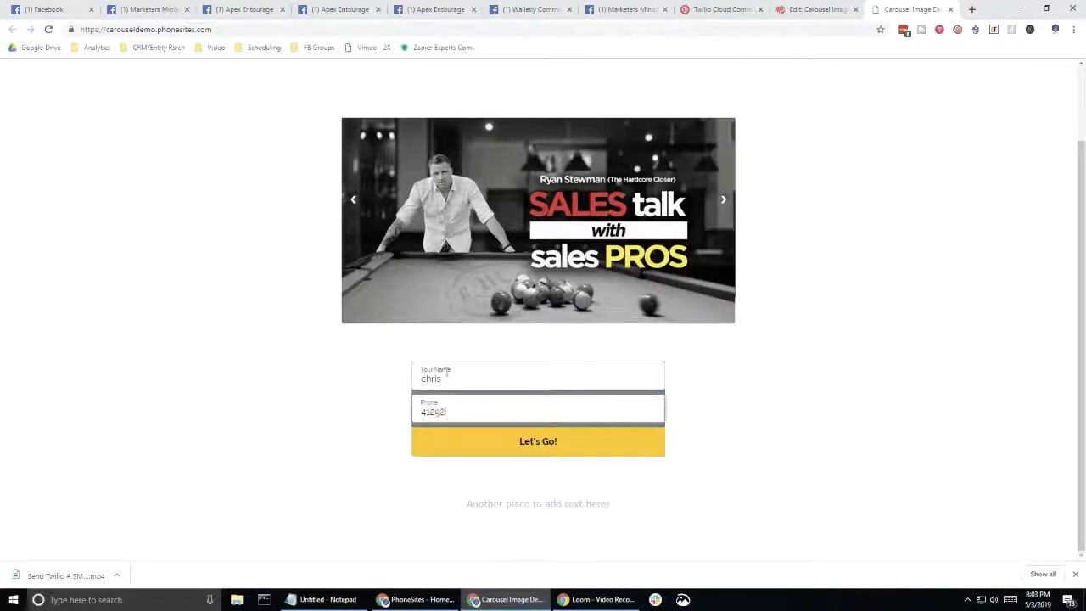
left_click(490, 441)
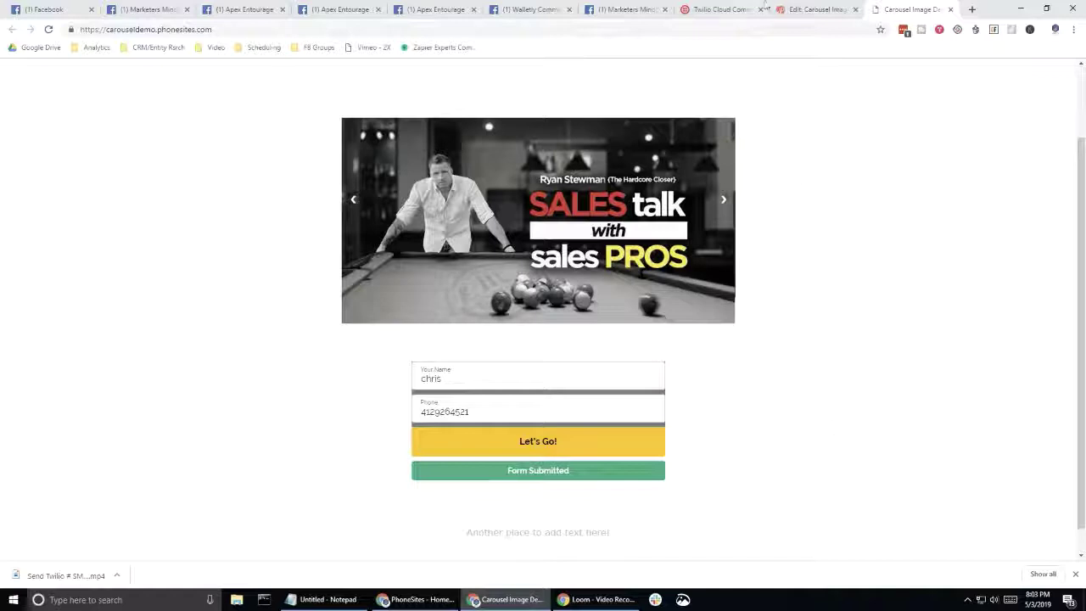
left_click(801, 9)
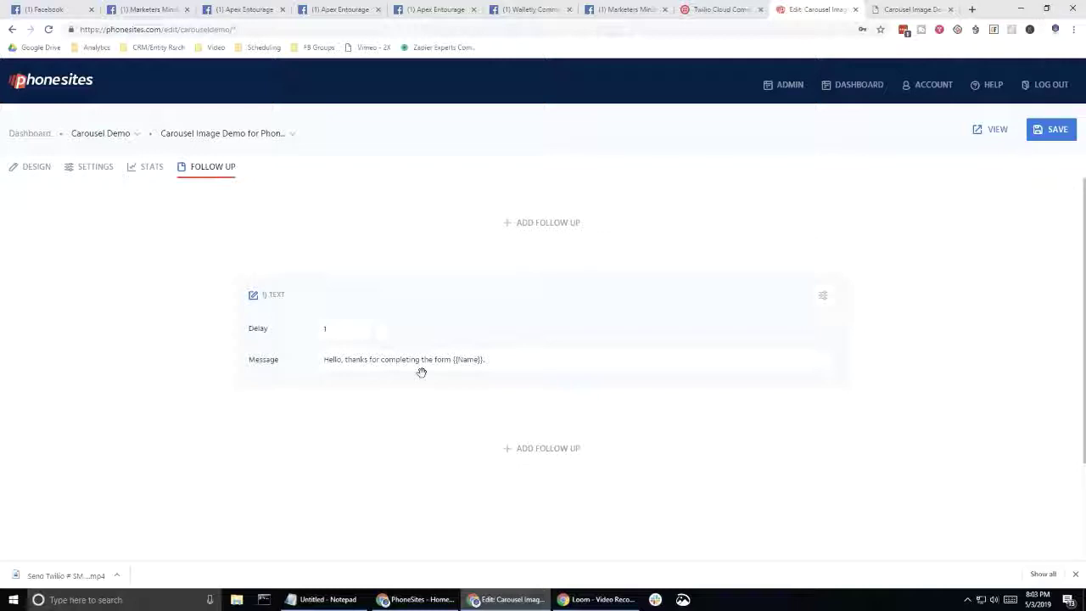
left_click(721, 10)
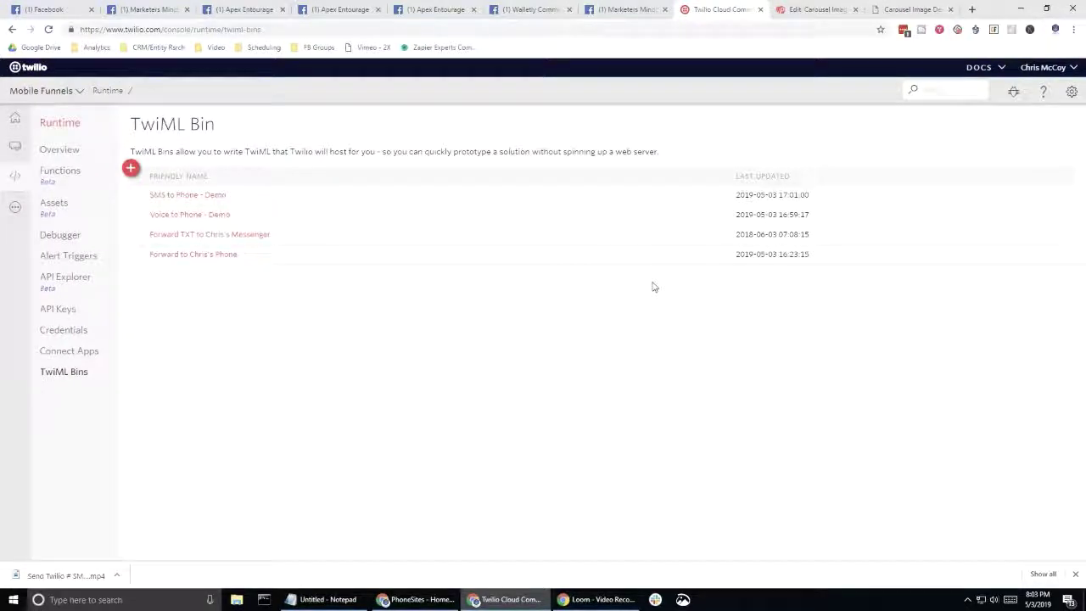
left_click(816, 10)
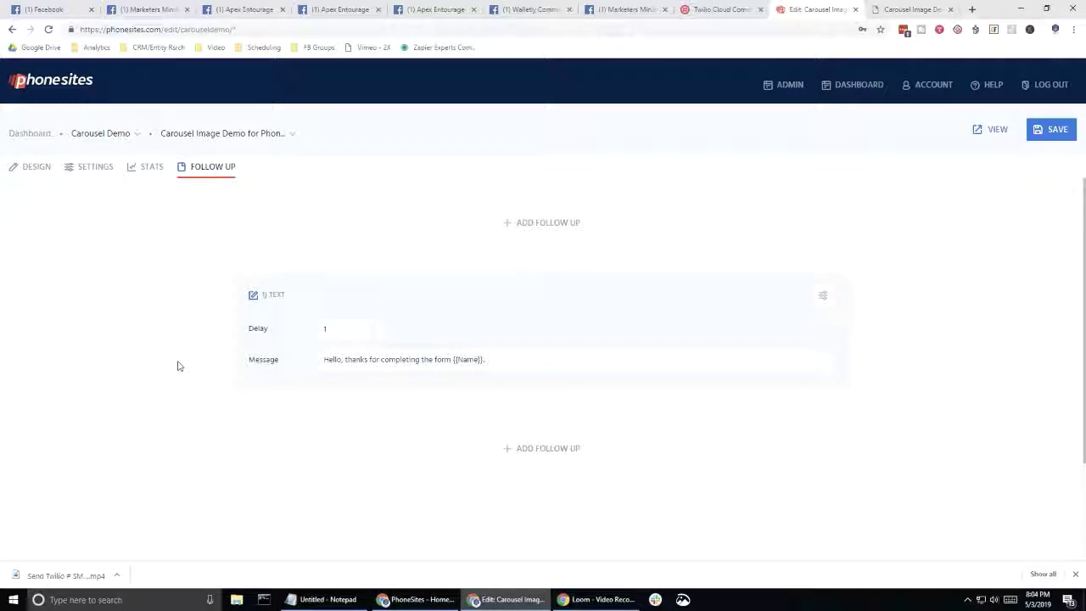
left_click(972, 9)
- Load zapier.com and open the SMS follow-up webhook zap from My Zaps
type("zapier.com")
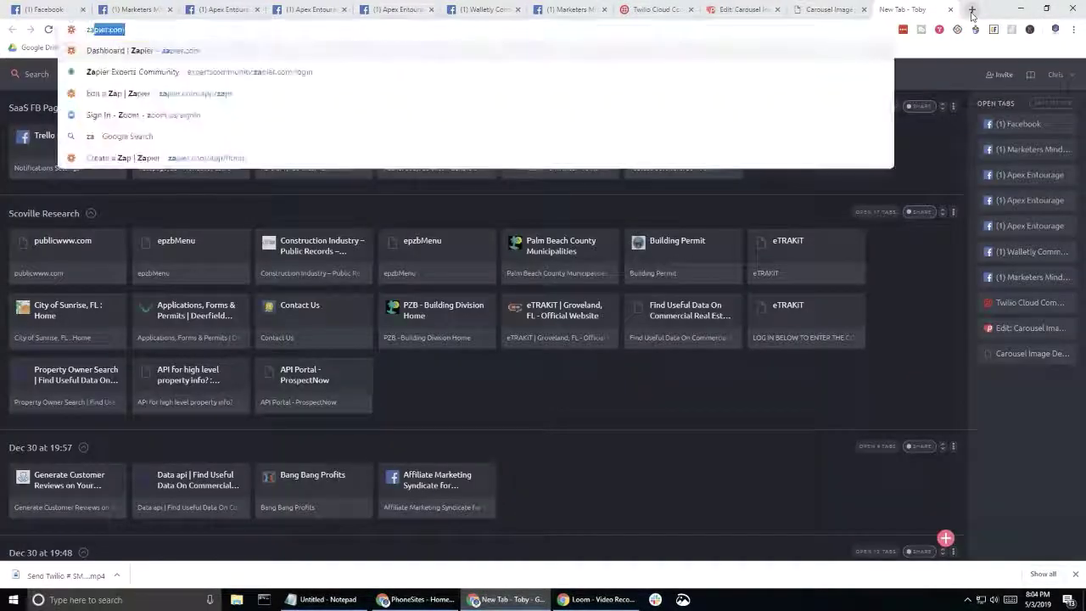
key("Return")
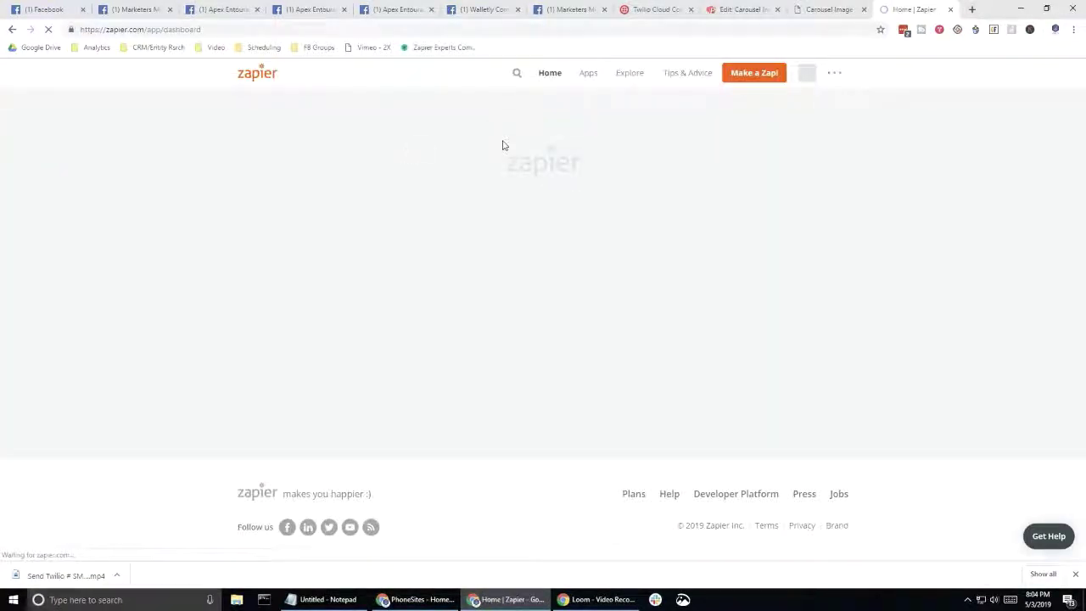
left_click(429, 103)
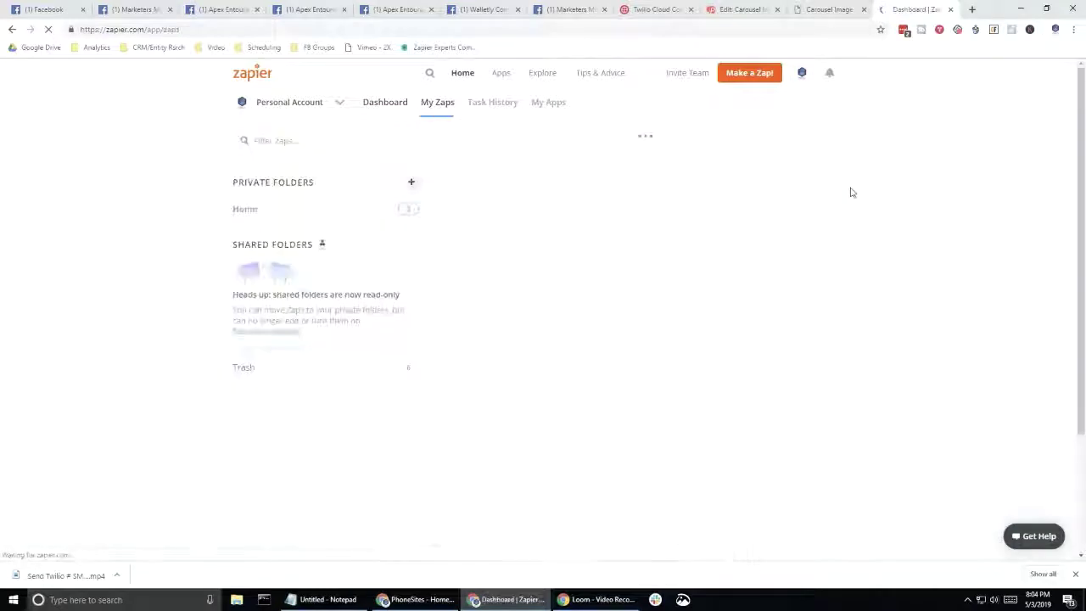
left_click(653, 256)
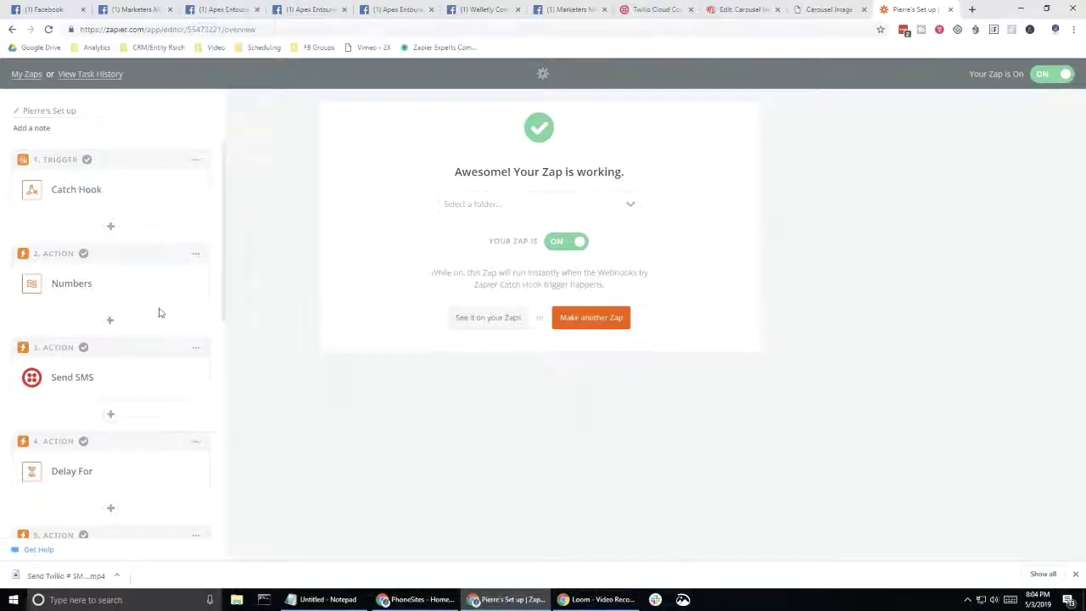
- Expand the Numbers and Send SMS steps and open the Twilio SMS template with message 'Thanks!'
left_click(89, 288)
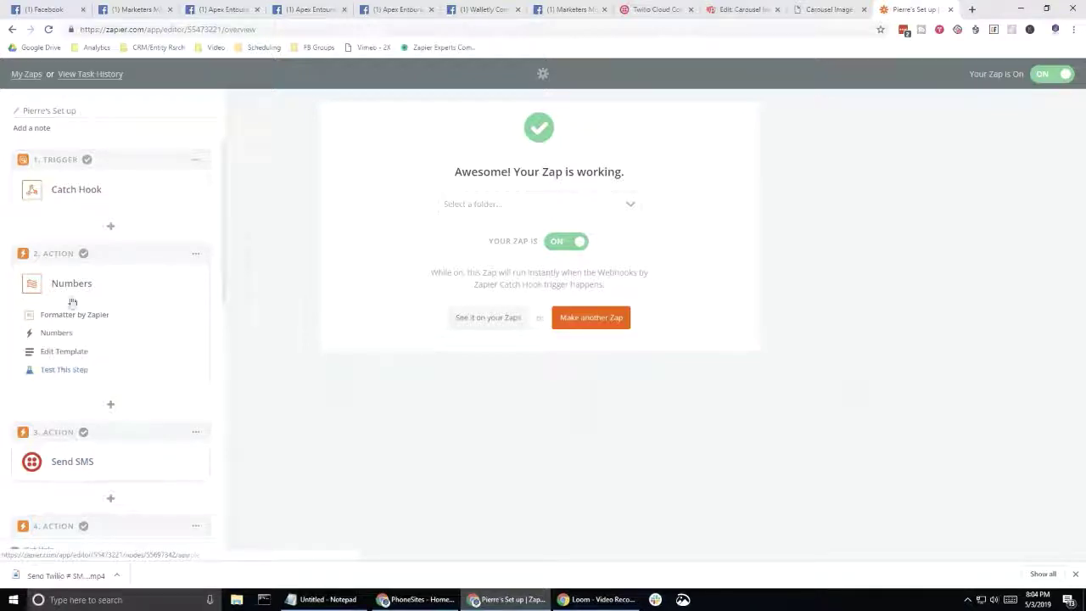
scroll(136, 378, "down", 1)
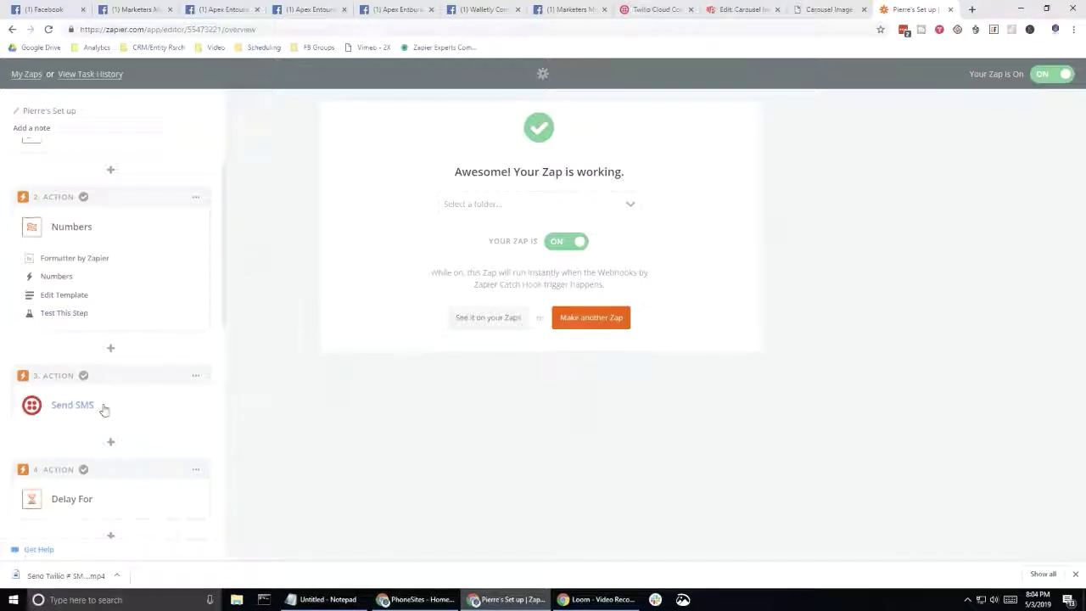
left_click(104, 410)
scroll(110, 413, "down", 1)
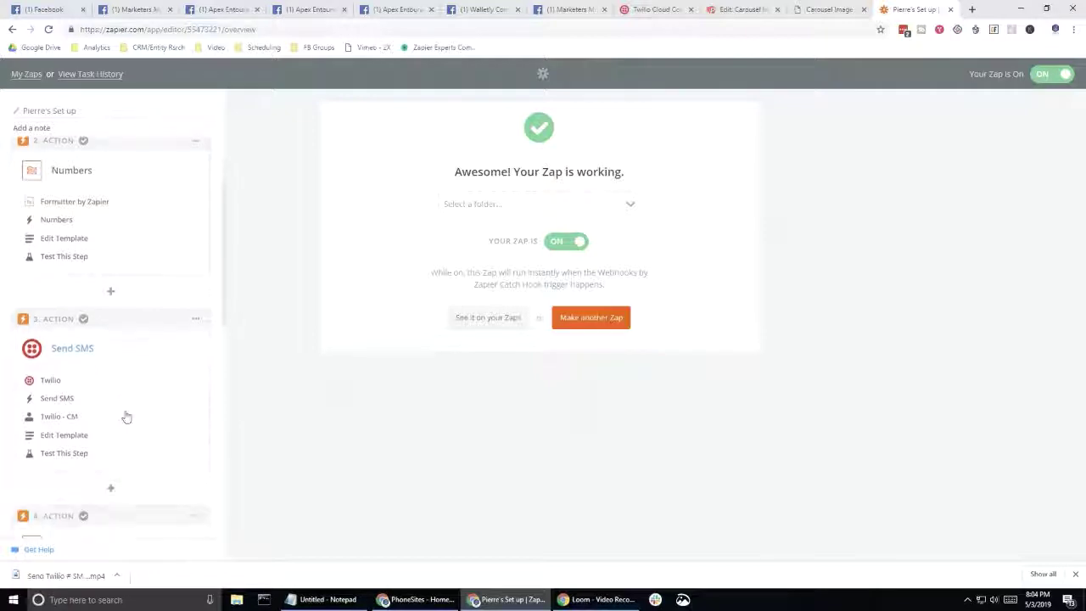
left_click(82, 441)
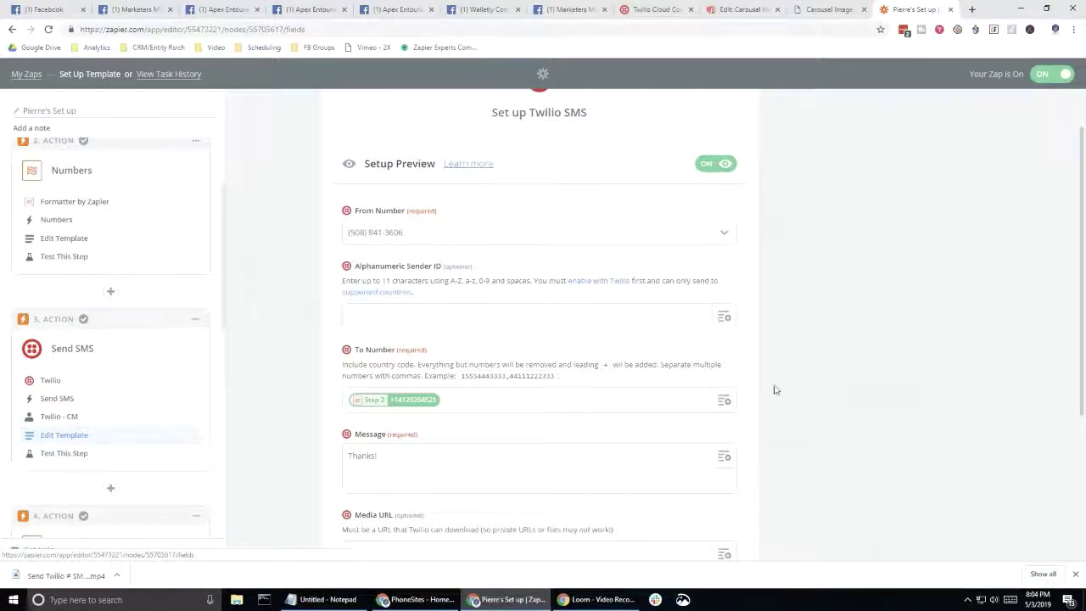
- Look over the Twilio SMS fields without changes and return to the PhoneSites demo page
scroll(775, 387, "down", 1)
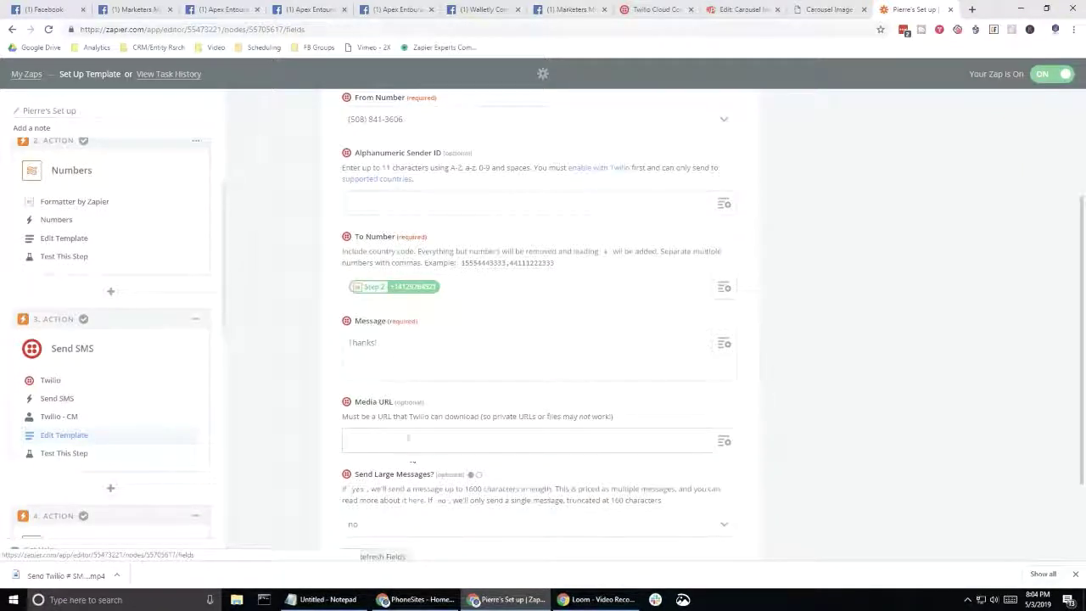
scroll(418, 320, "up", 2)
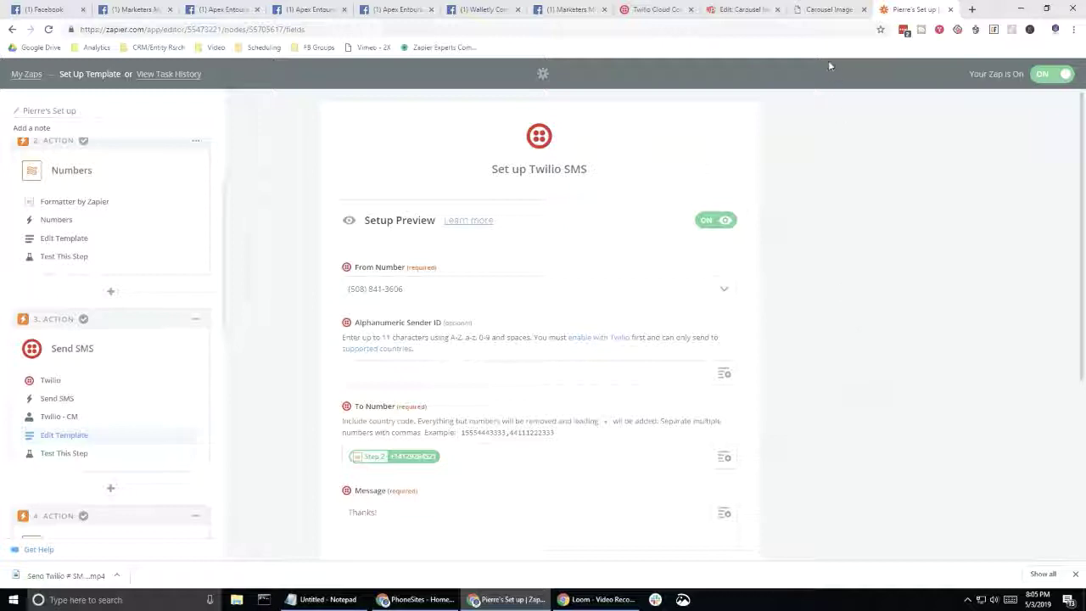
left_click(750, 10)
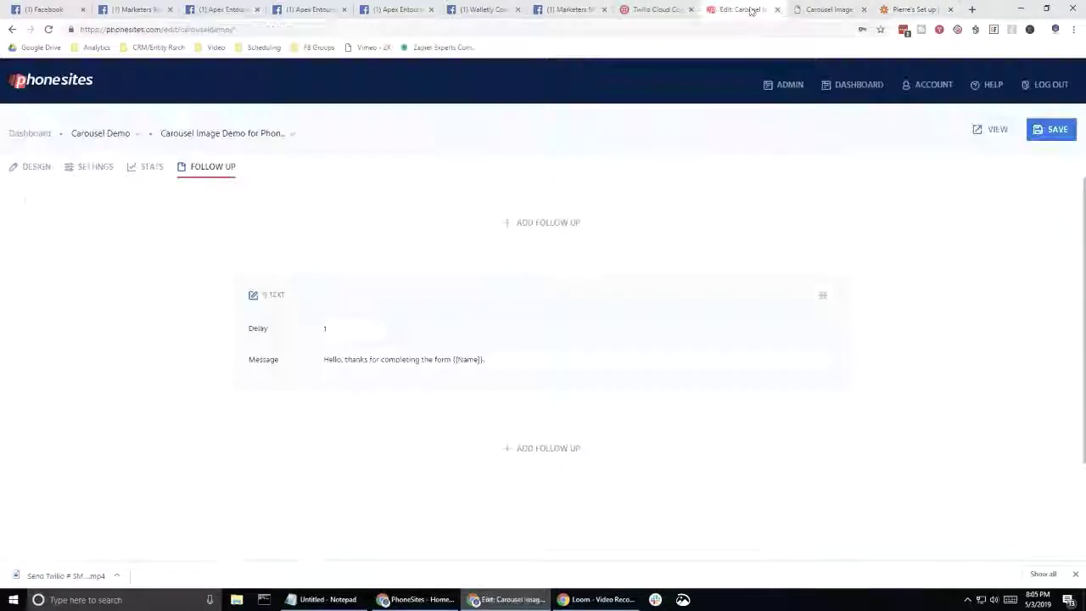
left_click(827, 10)
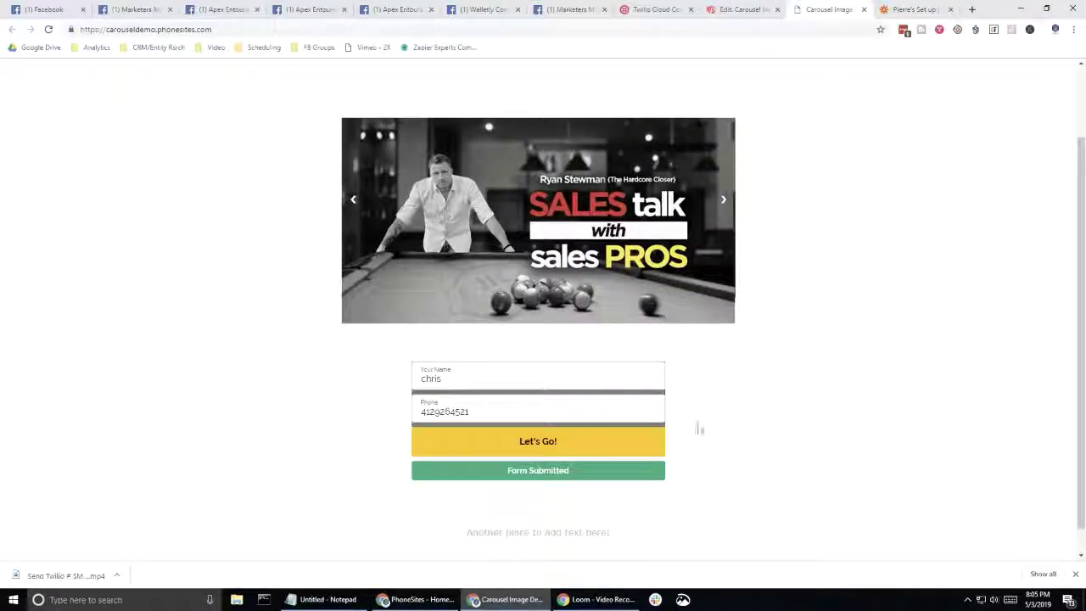